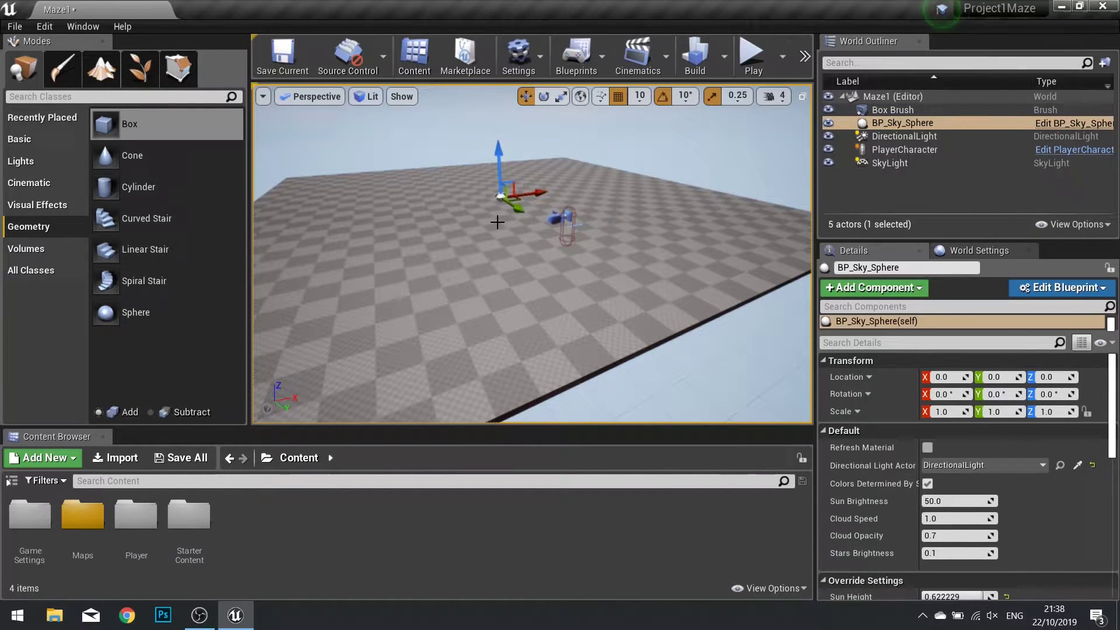
- Open Project Settings from the Edit menu and go to the Engine > Input page
left_click(45, 27)
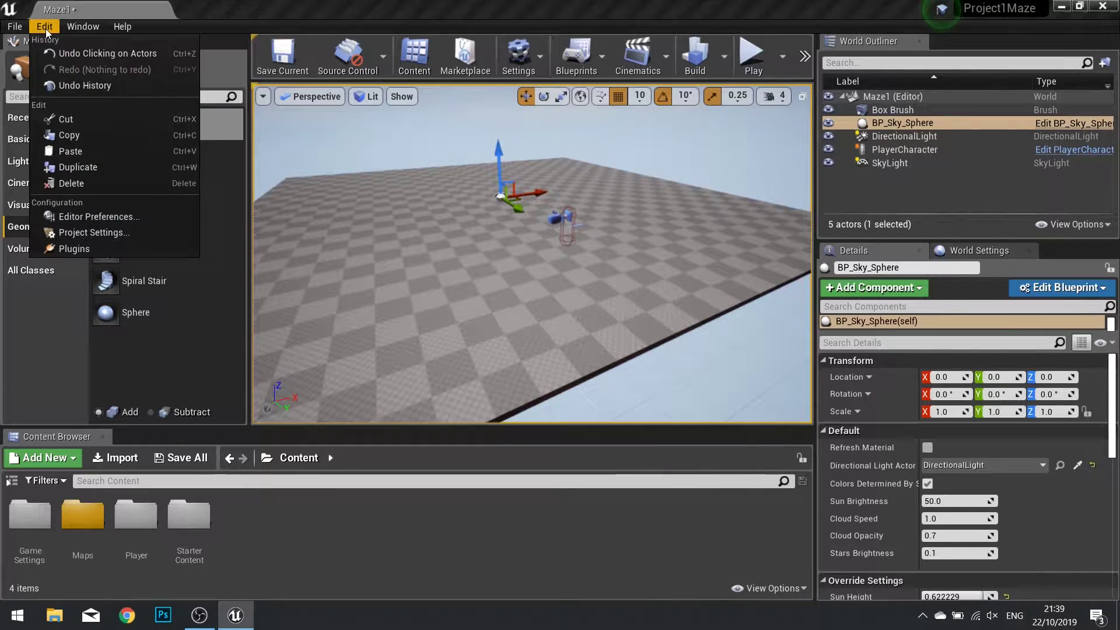
left_click(93, 231)
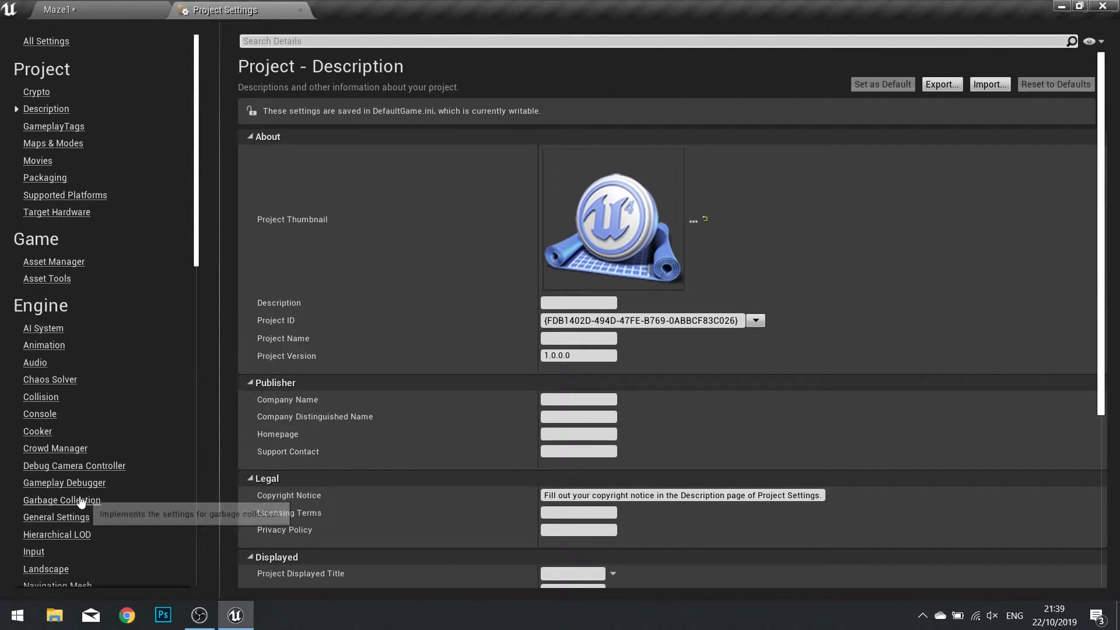
scroll(50, 448, "down", 5)
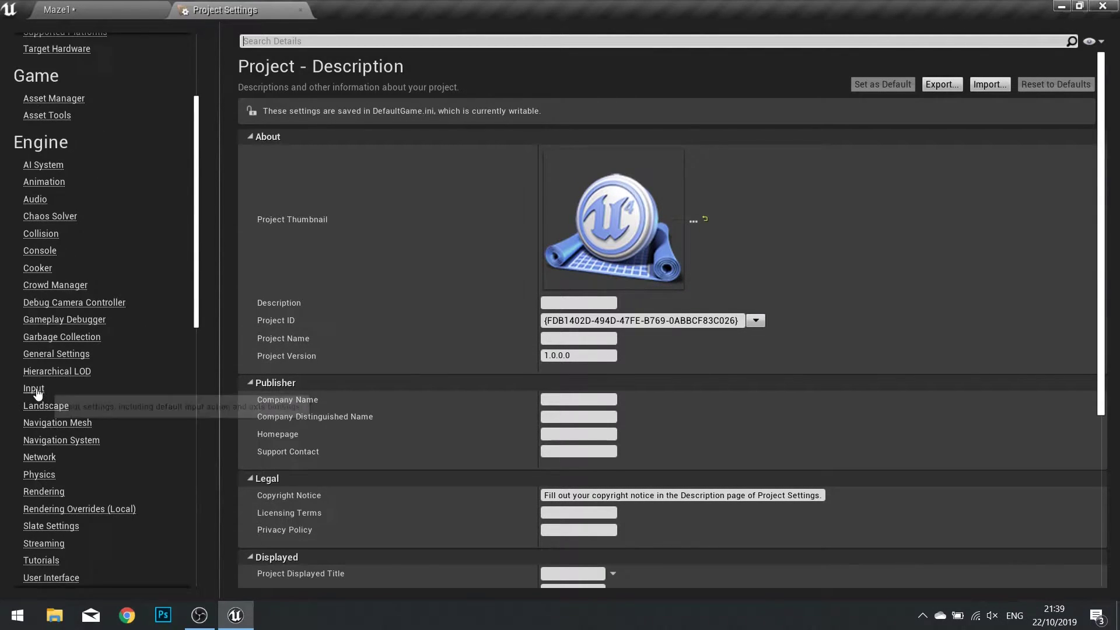
left_click(34, 389)
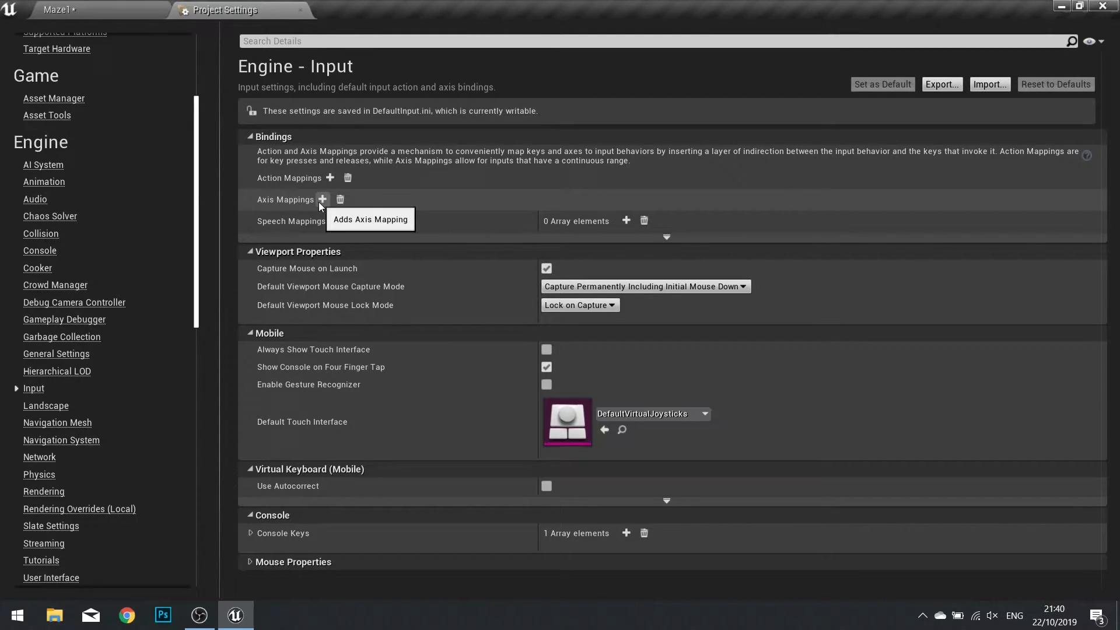
- Add a new axis mapping named MoveForward and bind it to the W key at scale 1.0
left_click(323, 200)
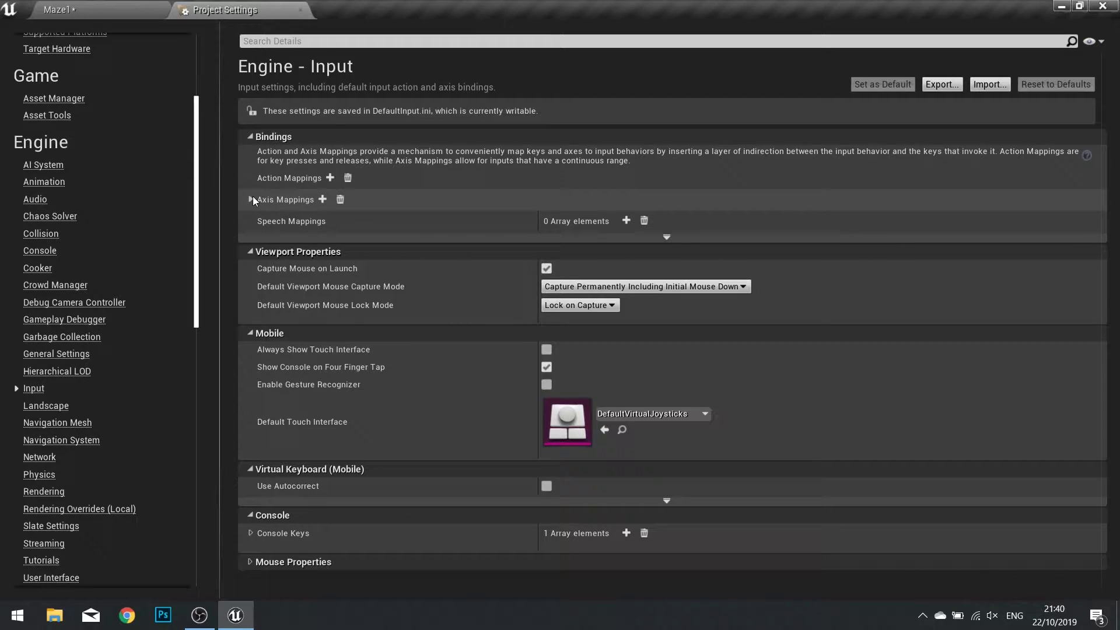
left_click(254, 198)
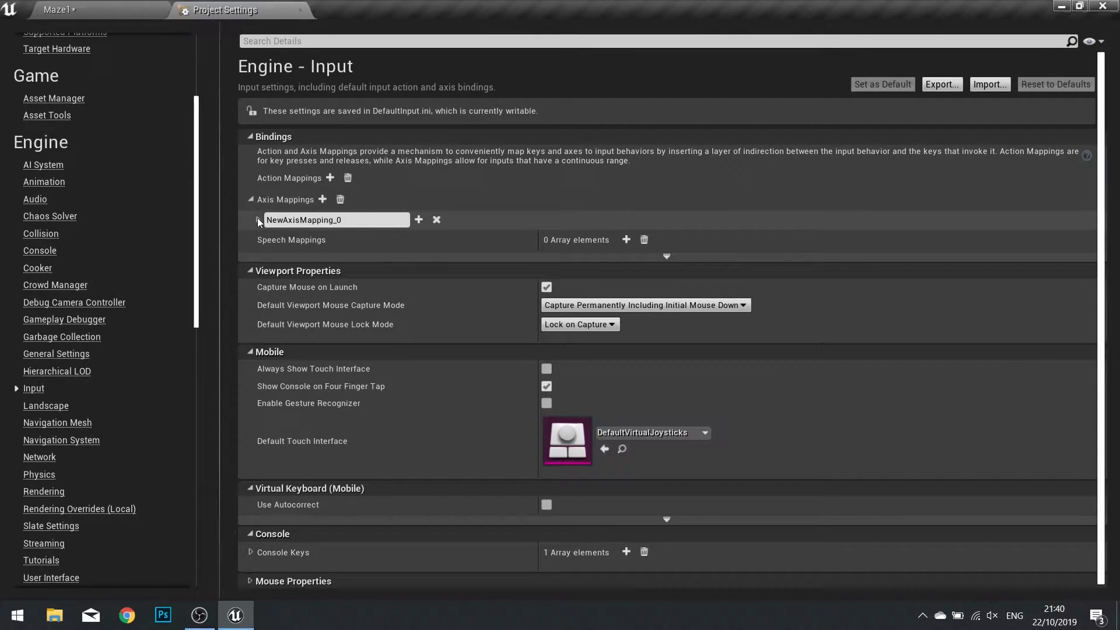
double_click(310, 222)
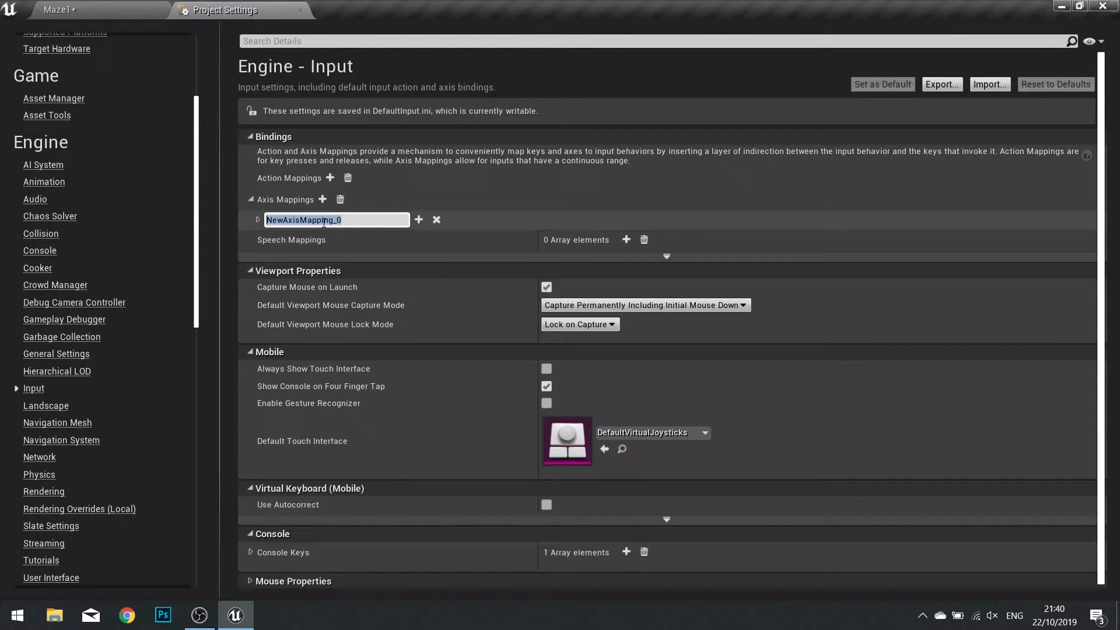
type("MoveForwa")
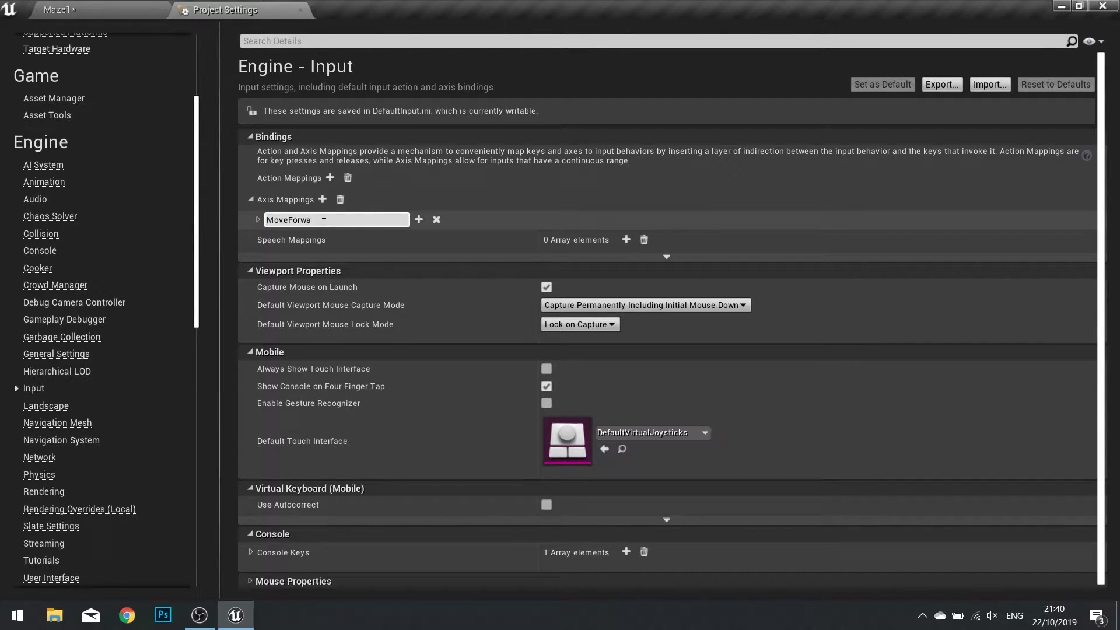
type("rd")
key("Return")
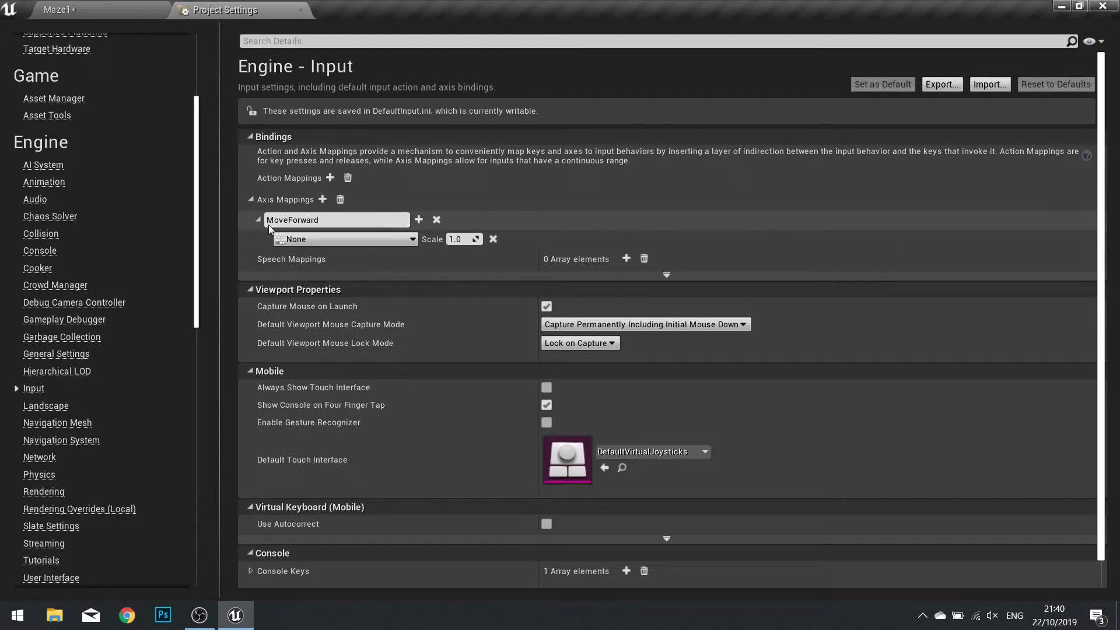
left_click(325, 239)
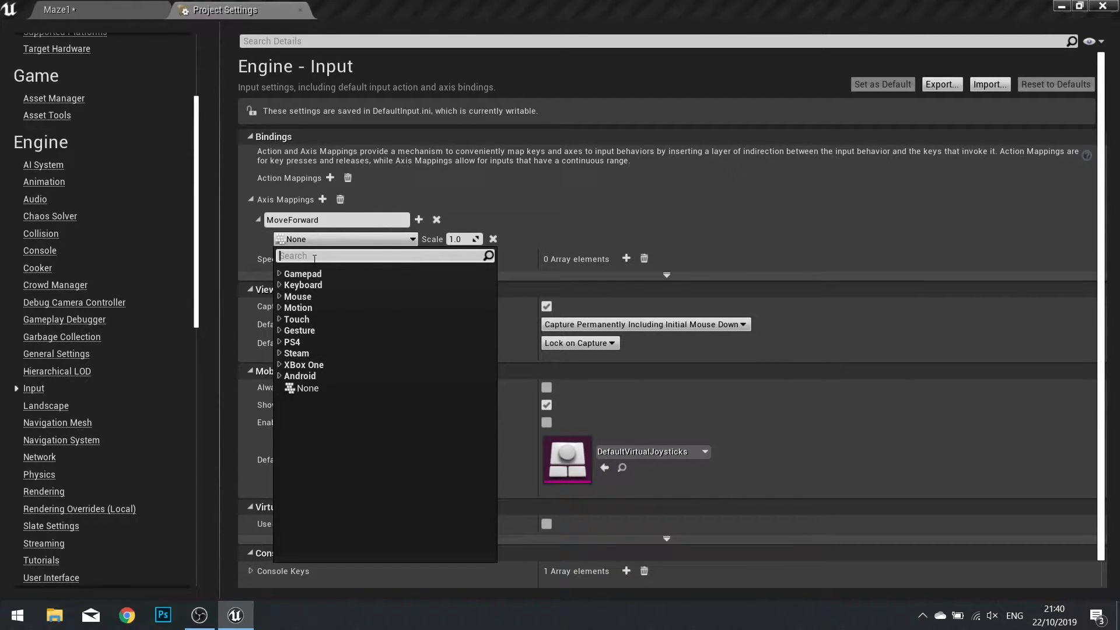
type("w")
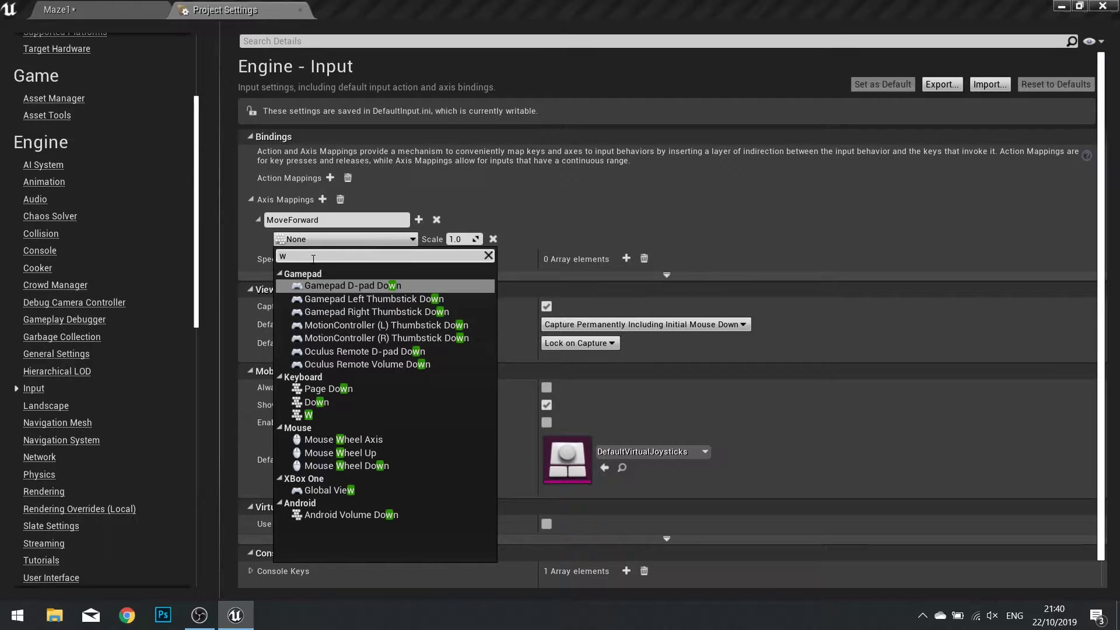
left_click(314, 415)
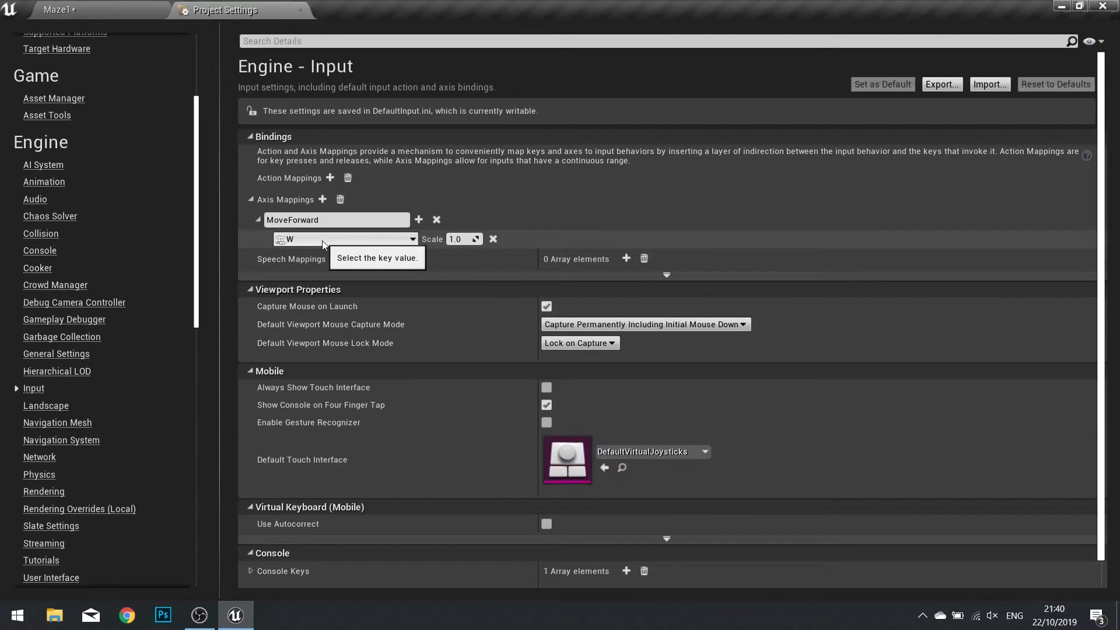
left_click(321, 222)
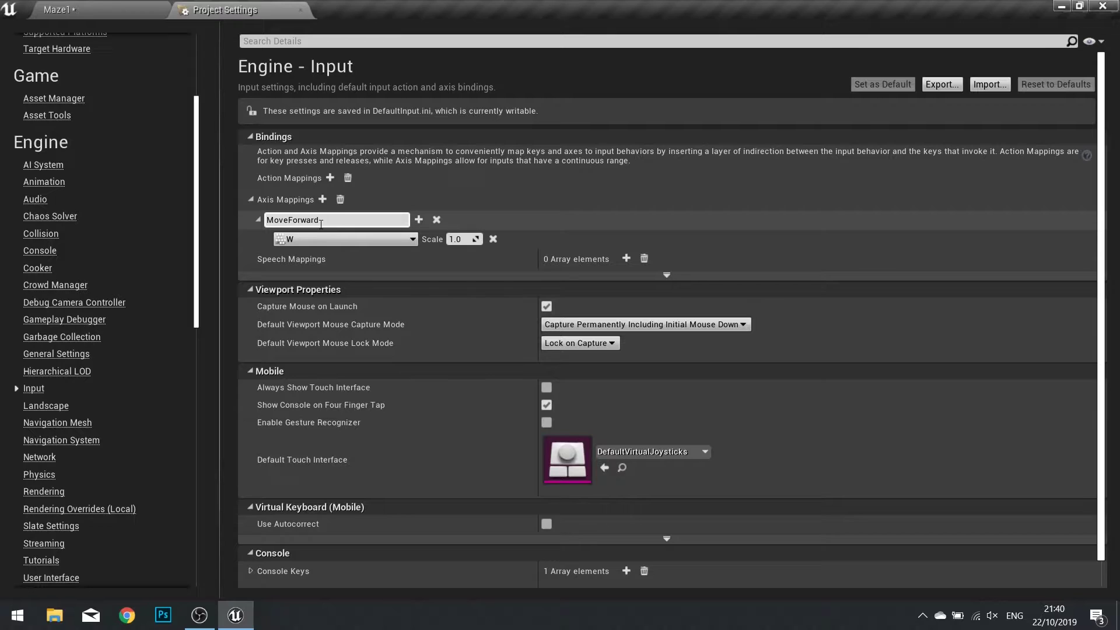
key("Return")
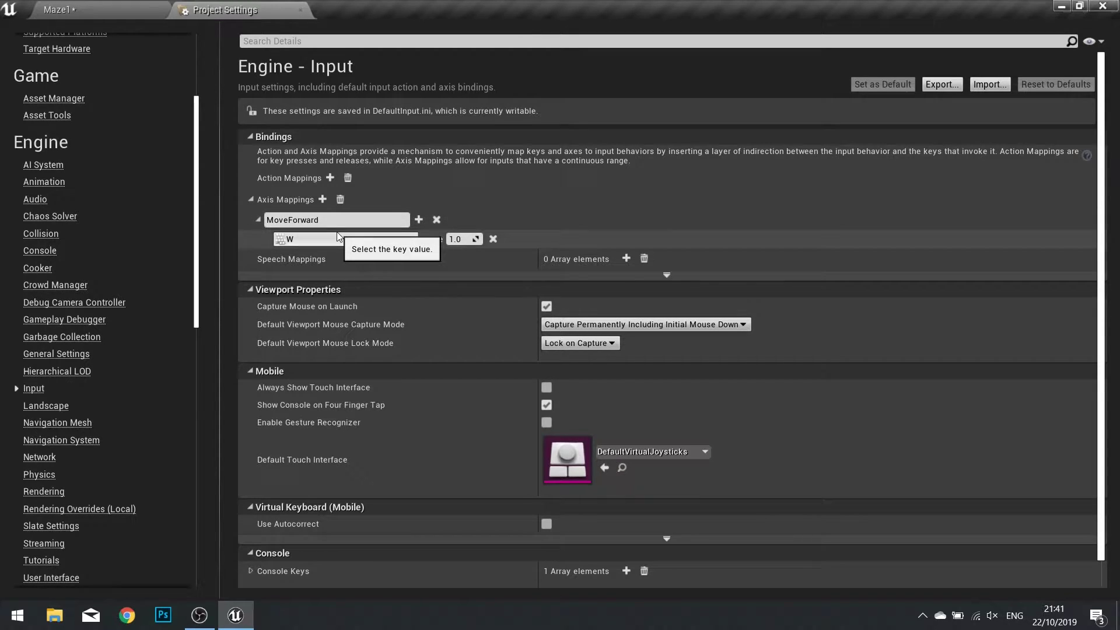
- Add the S key to MoveForward with scale -1.0
left_click(418, 220)
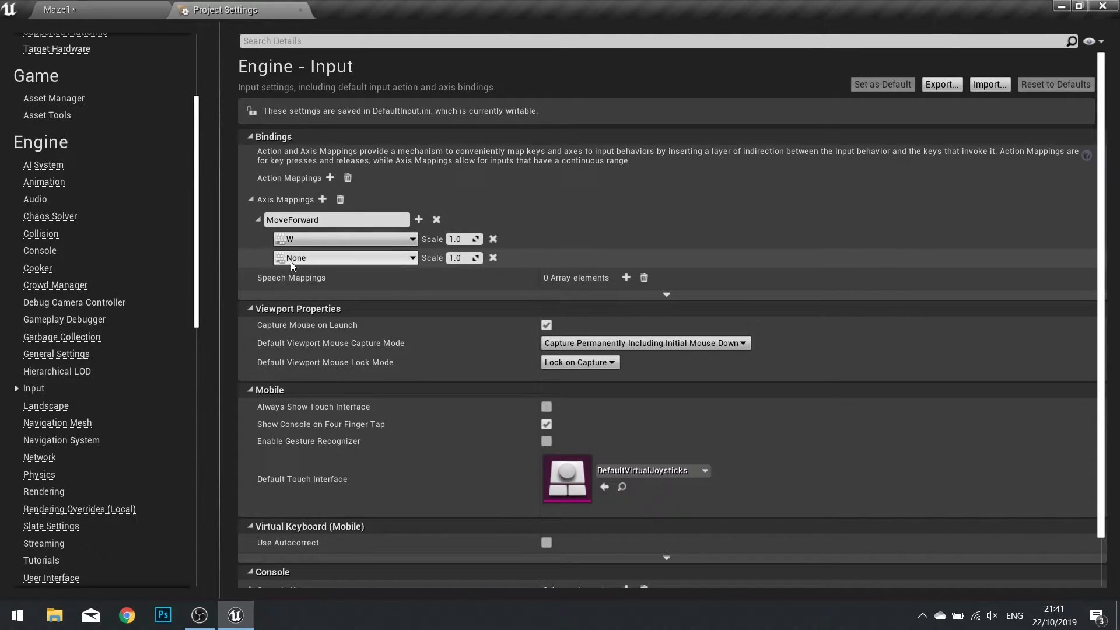
left_click(310, 261)
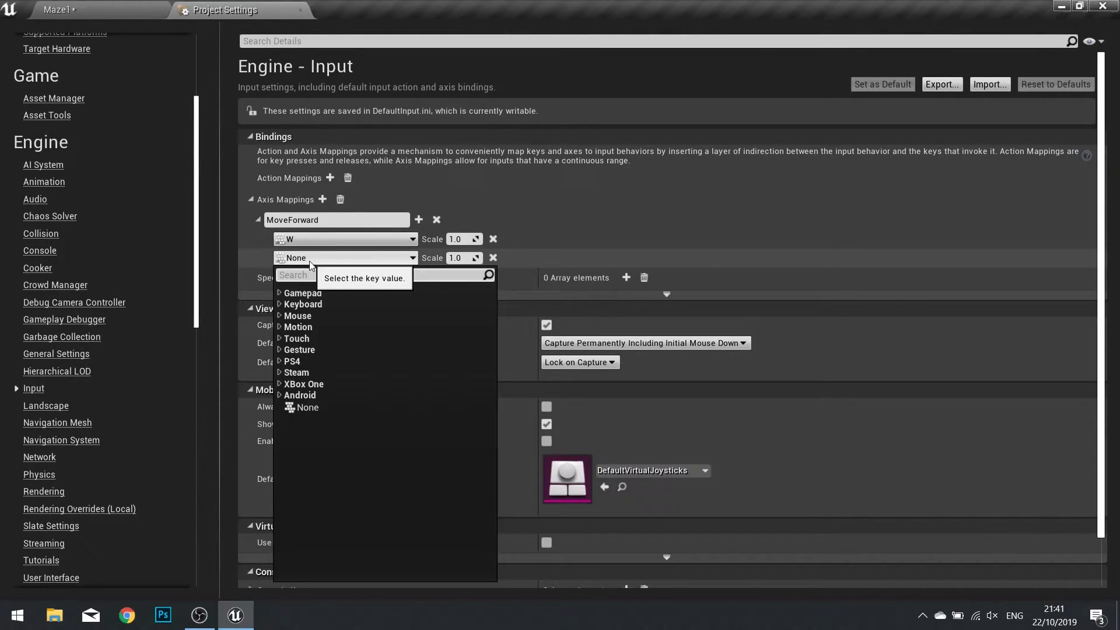
type("s")
left_click(290, 295)
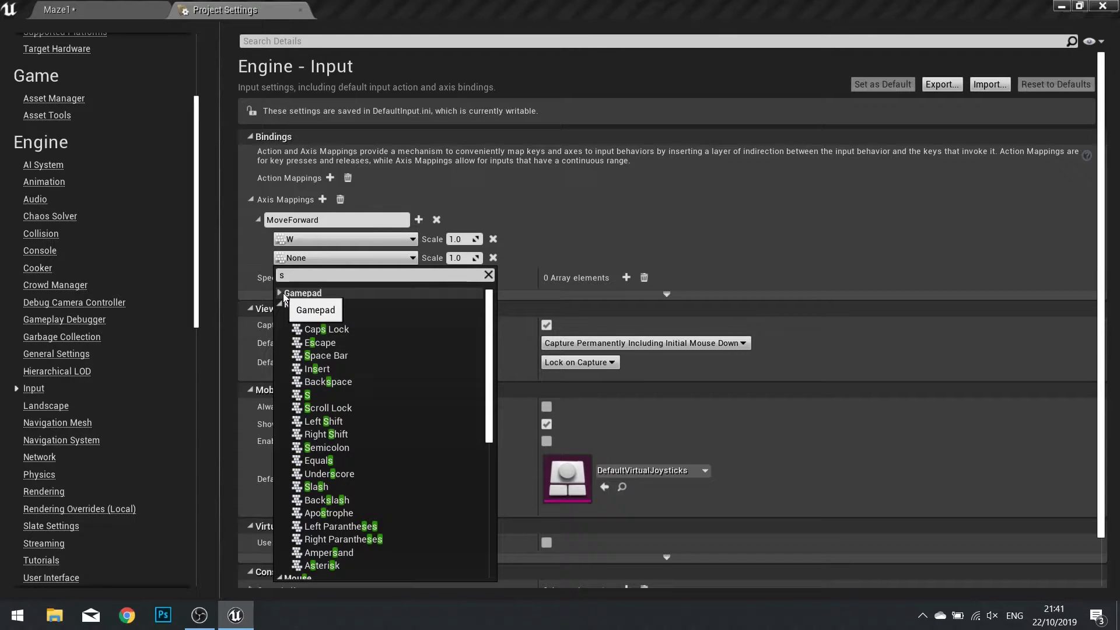
left_click(318, 397)
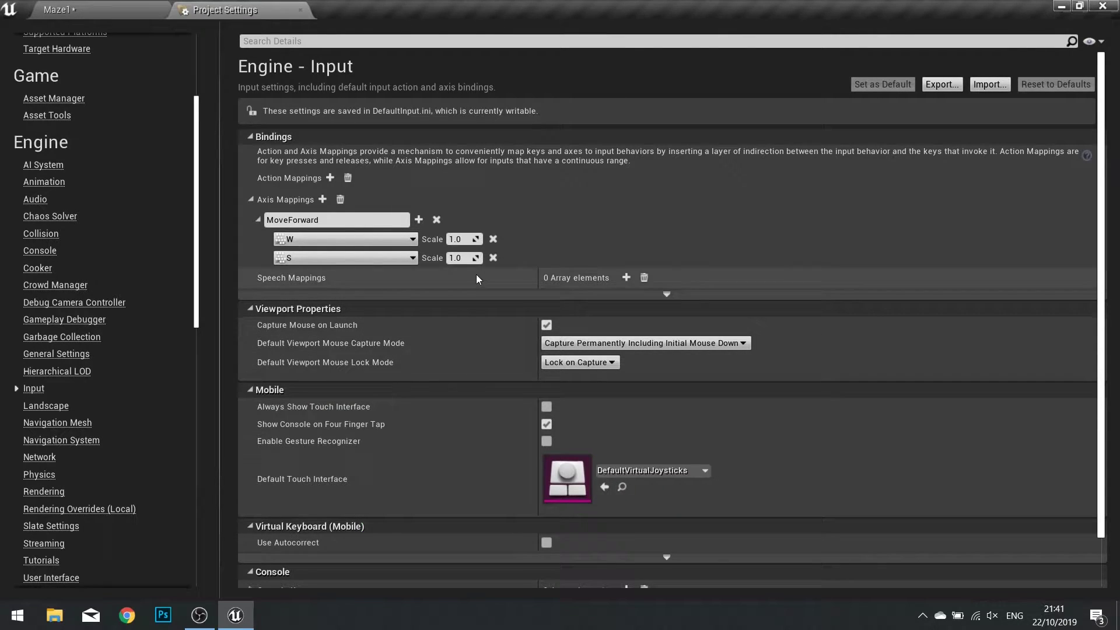
left_click(460, 258)
type("-1.0")
- Add Gamepad Left Thumbstick Y-Axis as a third MoveForward binding
left_click(418, 220)
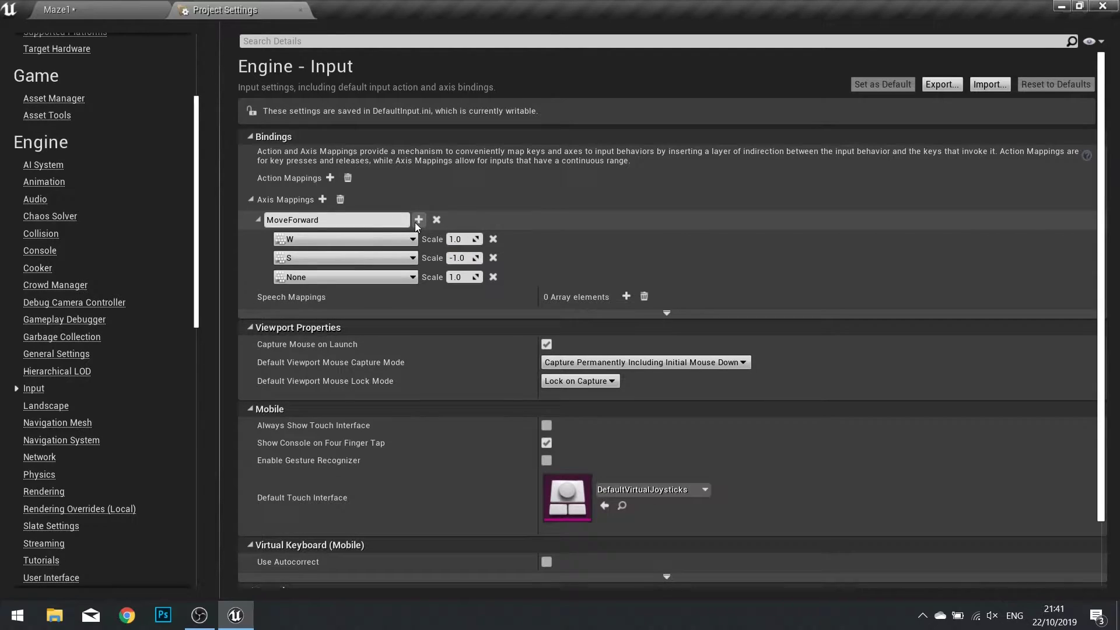
left_click(345, 277)
left_click(425, 295)
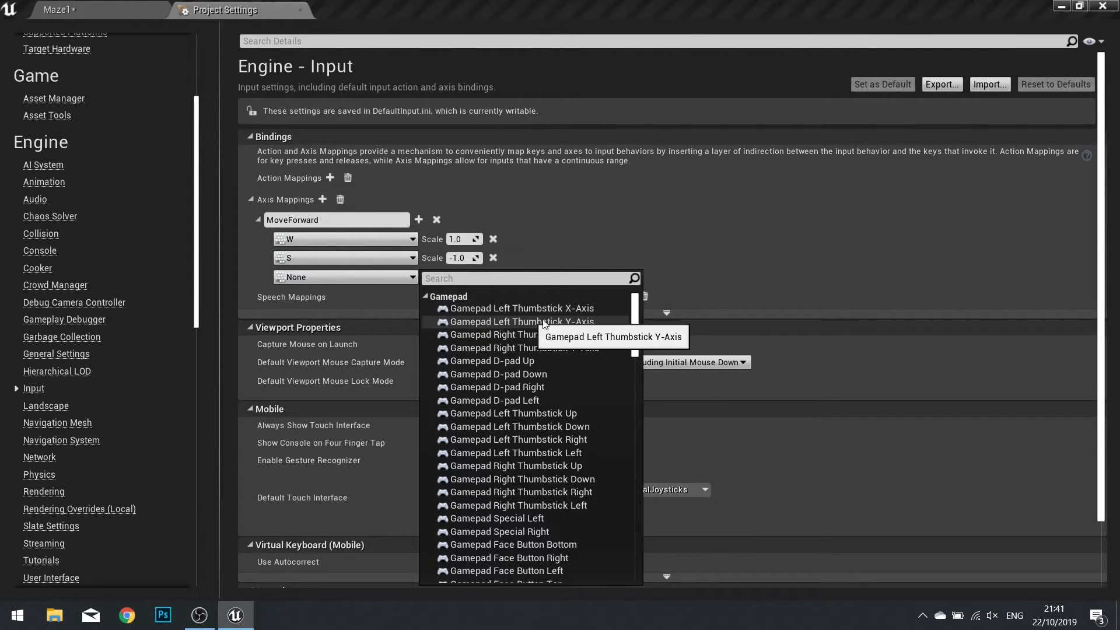
left_click(557, 322)
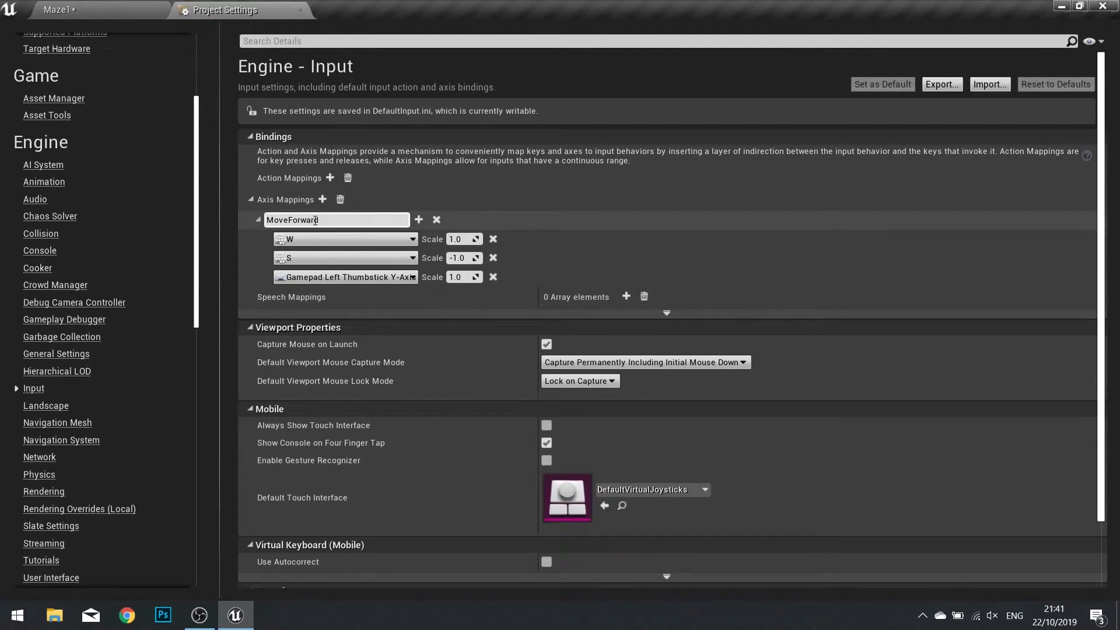
- Create a MoveRight axis mapping bound to the D key
left_click(323, 200)
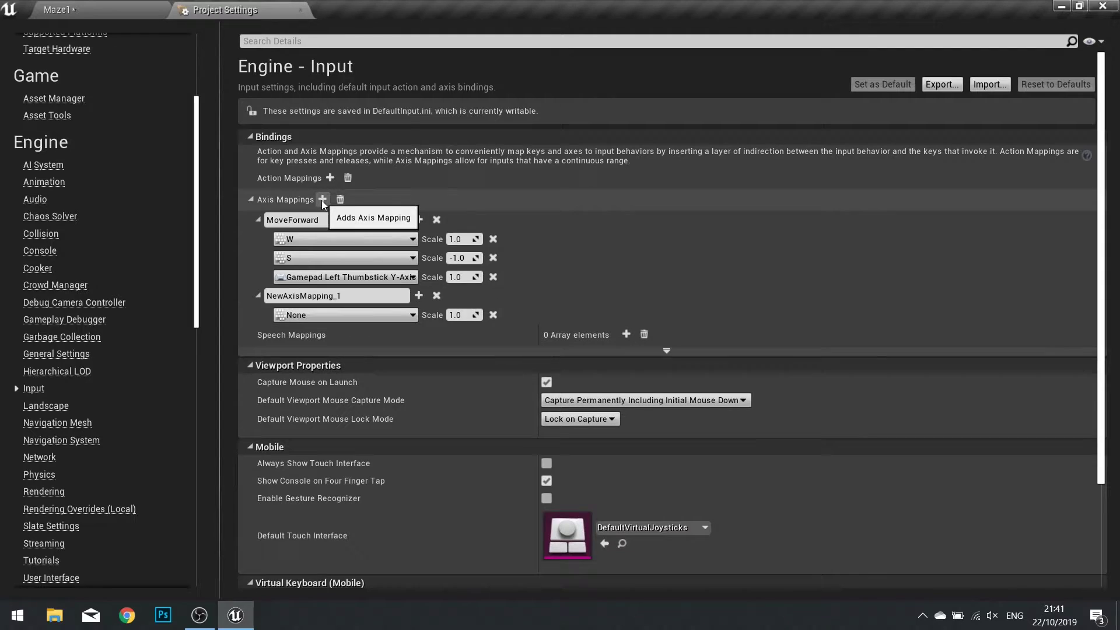
type("Moverigh")
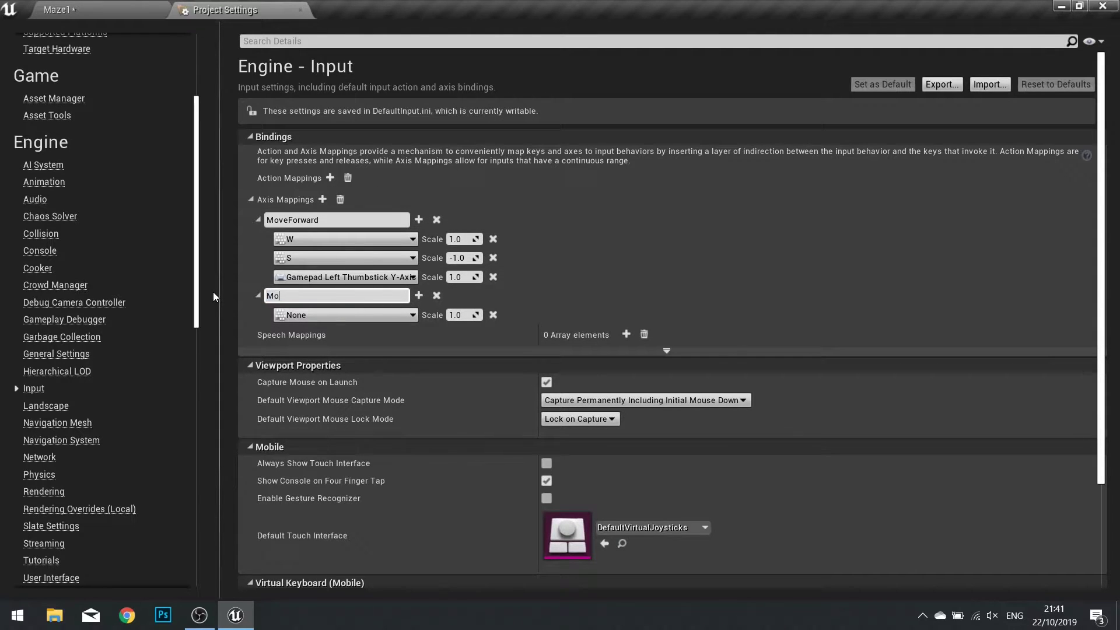
key("BackSpace")
key("BackSpace")
key("BackSpace")
key("BackSpace")
type("Right")
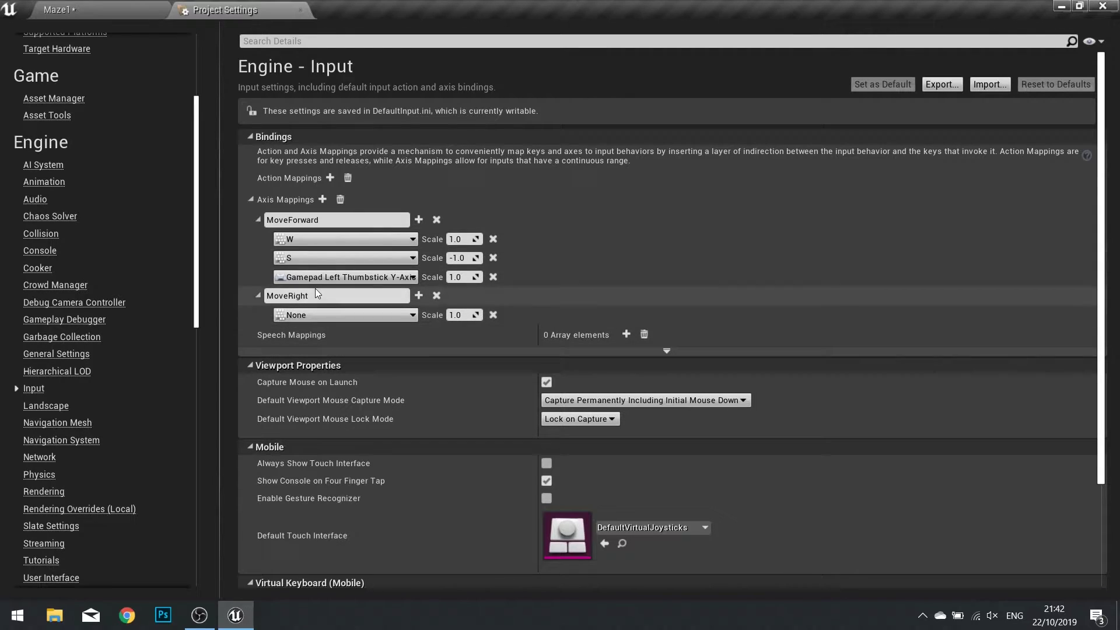
left_click(321, 317)
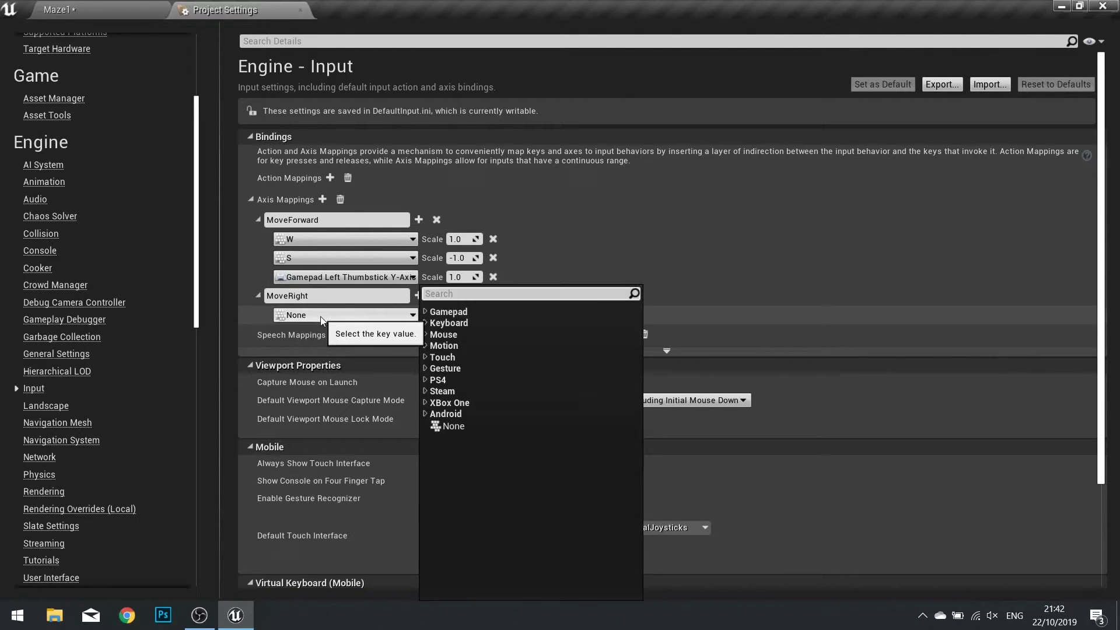
type("d")
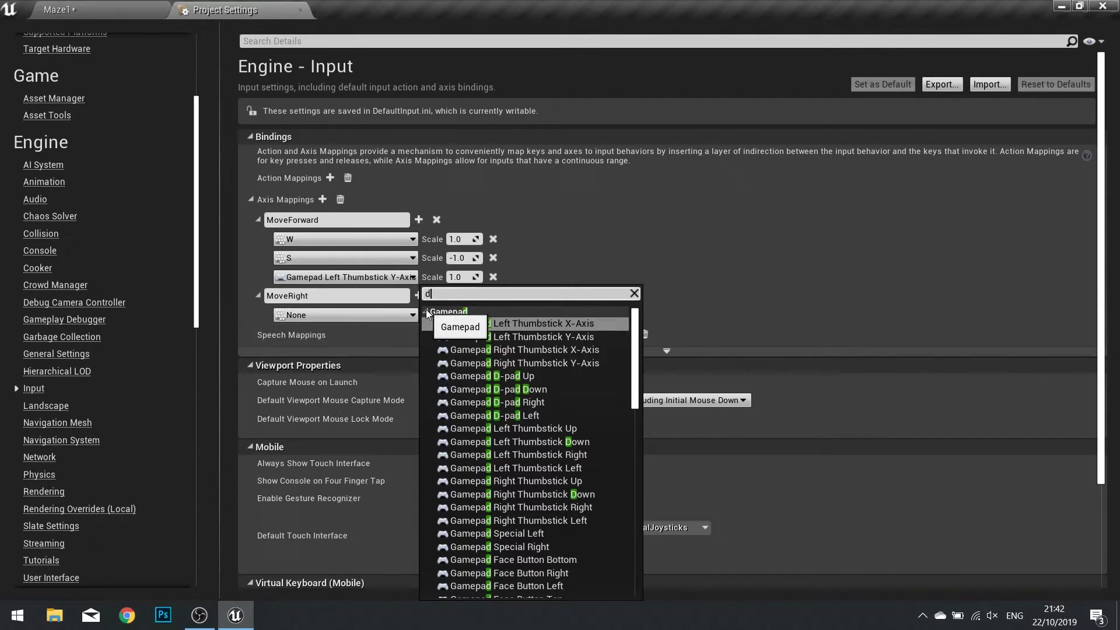
left_click(428, 312)
left_click(459, 387)
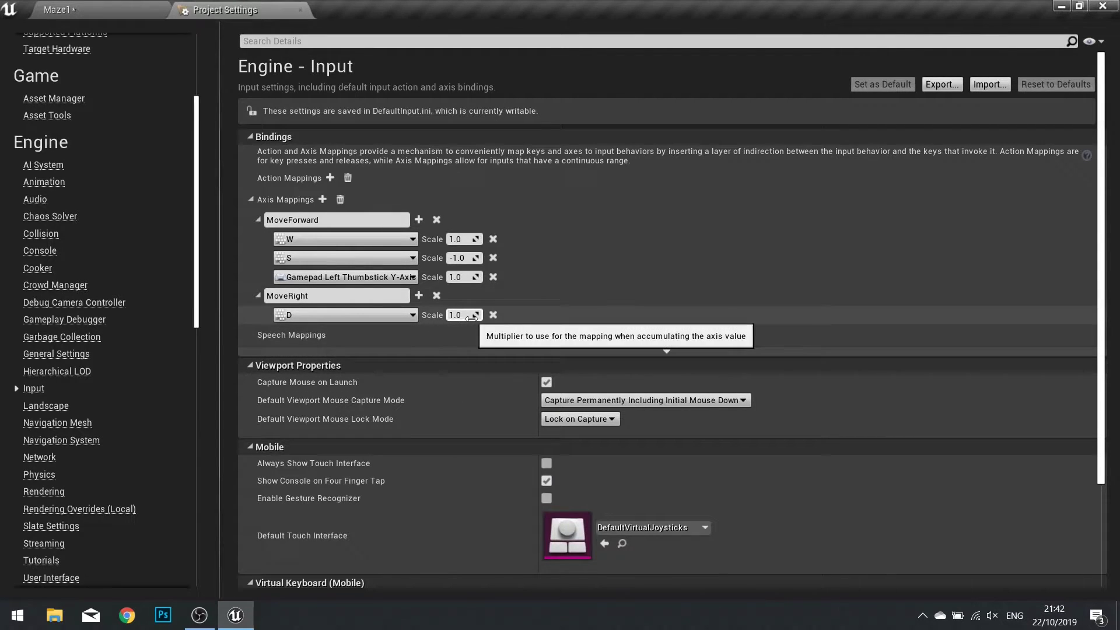
- Add the A key to MoveRight with scale -1.0
left_click(419, 296)
left_click(370, 335)
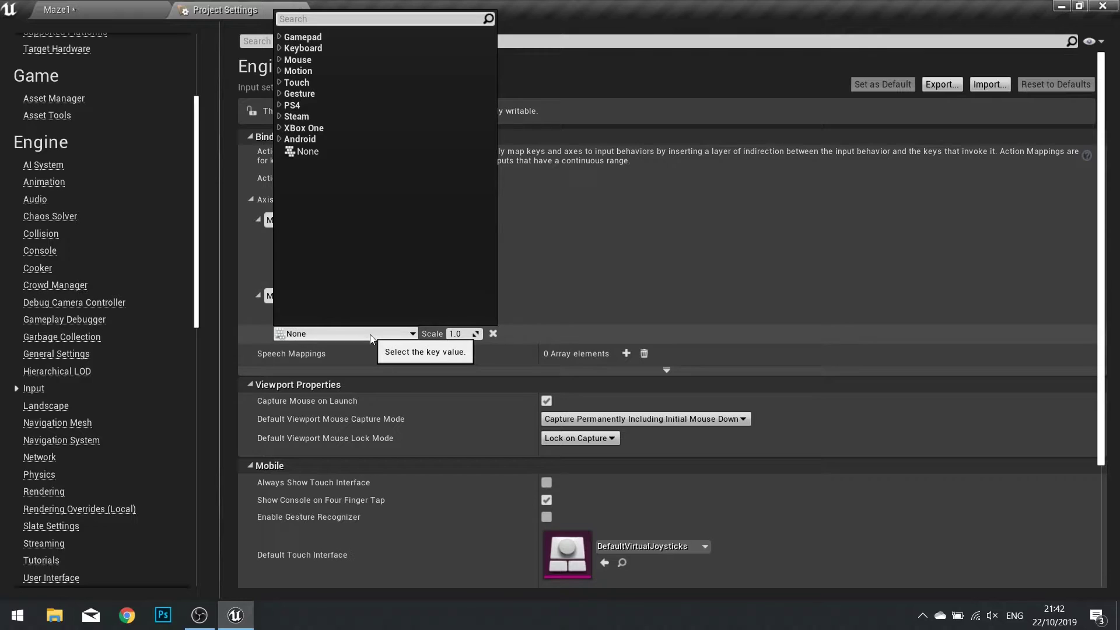
type("a")
left_click(287, 37)
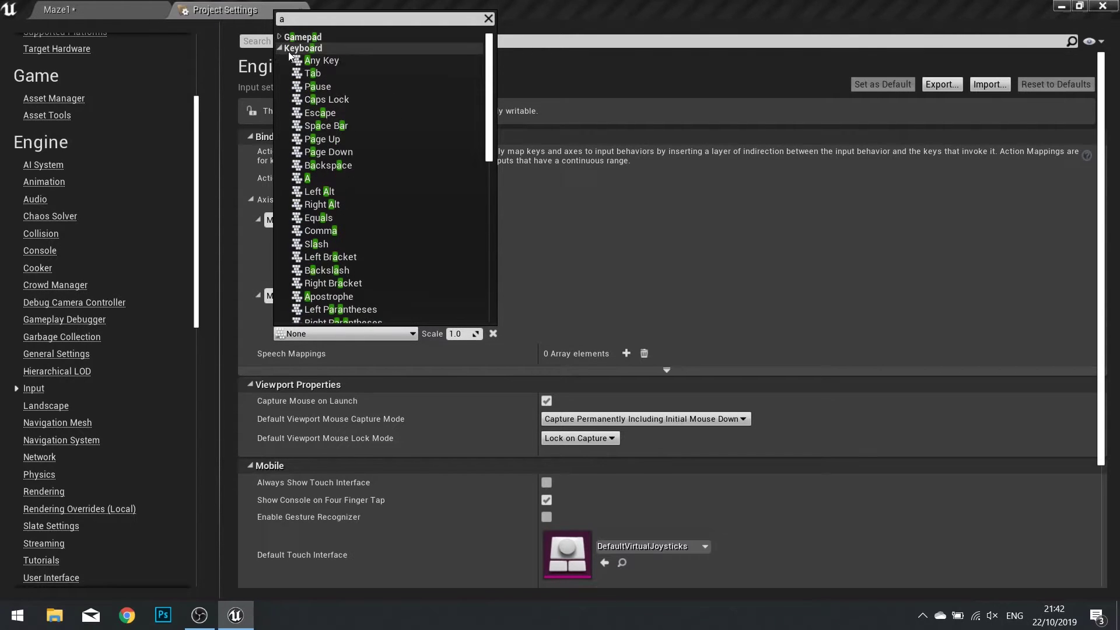
left_click(305, 178)
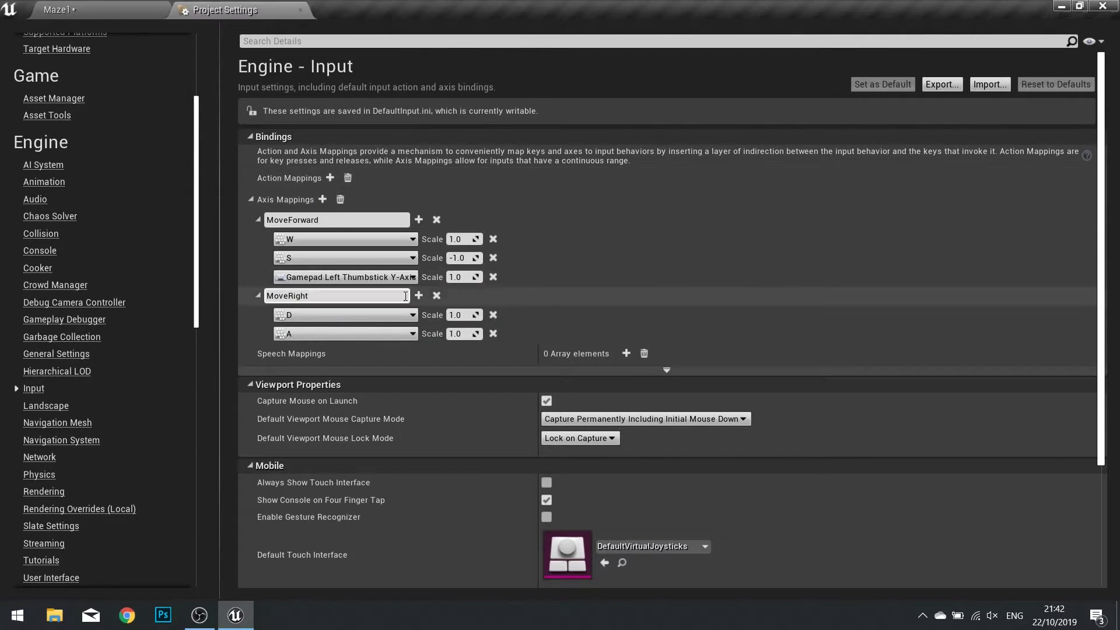
left_click(457, 334)
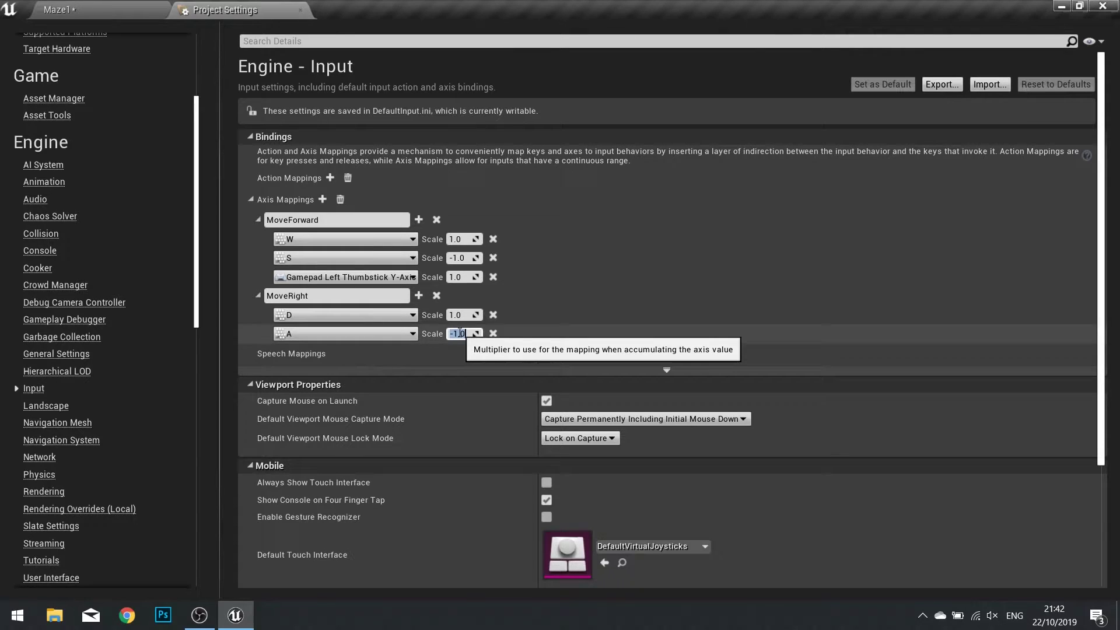
- Add Gamepad Left Thumbstick X-Axis as a third MoveRight binding
left_click(418, 295)
left_click(353, 353)
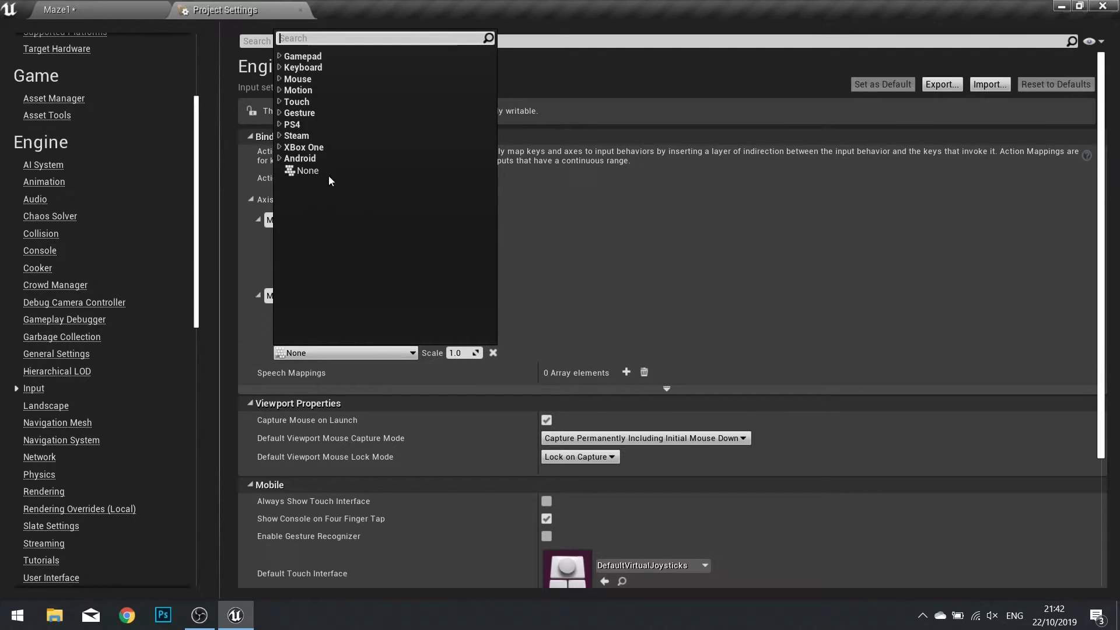
type("gam")
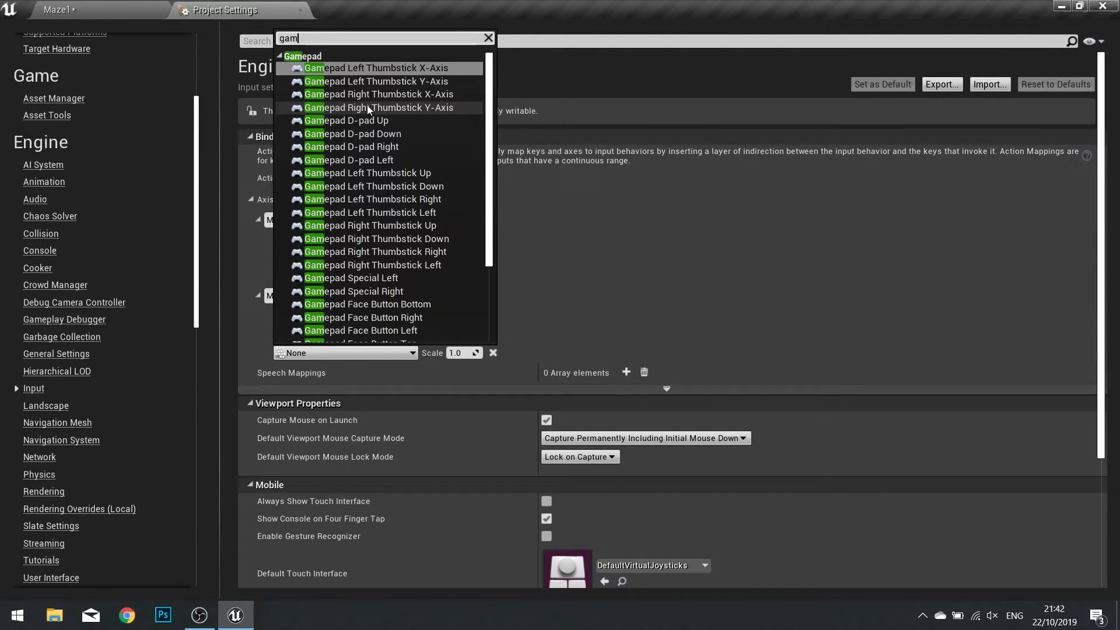
left_click(385, 69)
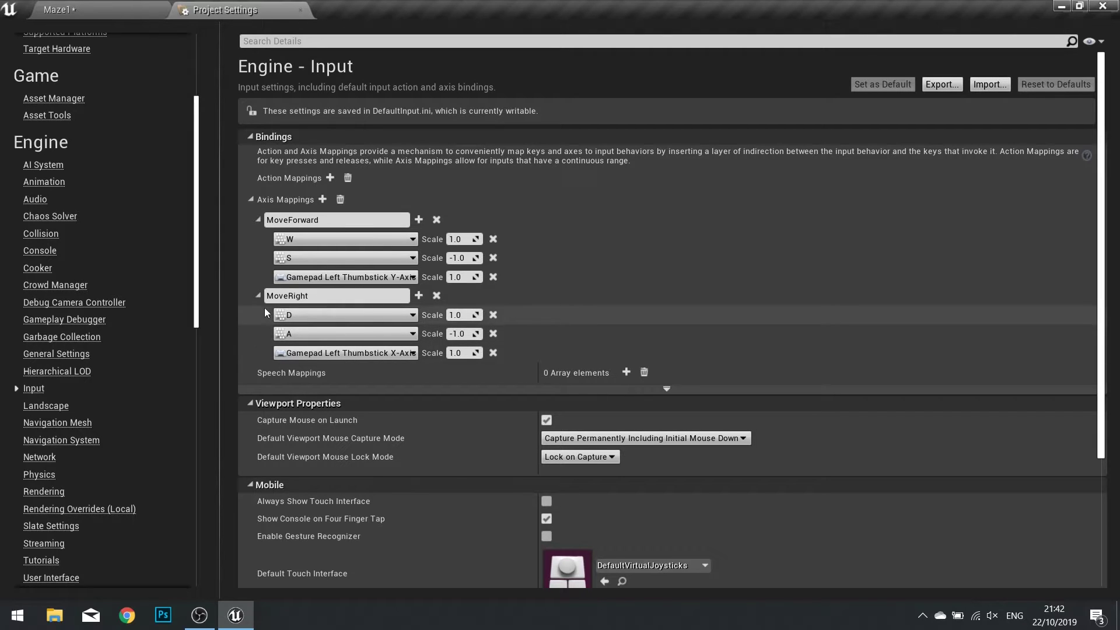
- Create a LookUp axis mapping bound to Mouse Y at scale -1.0
left_click(326, 200)
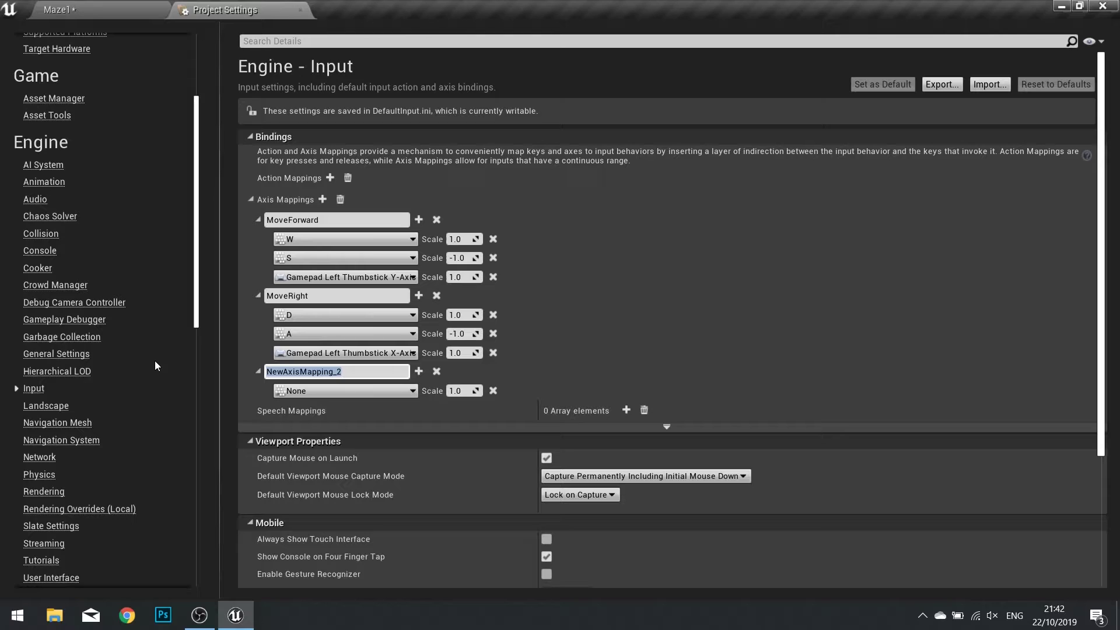
type("LookUp")
key("Return")
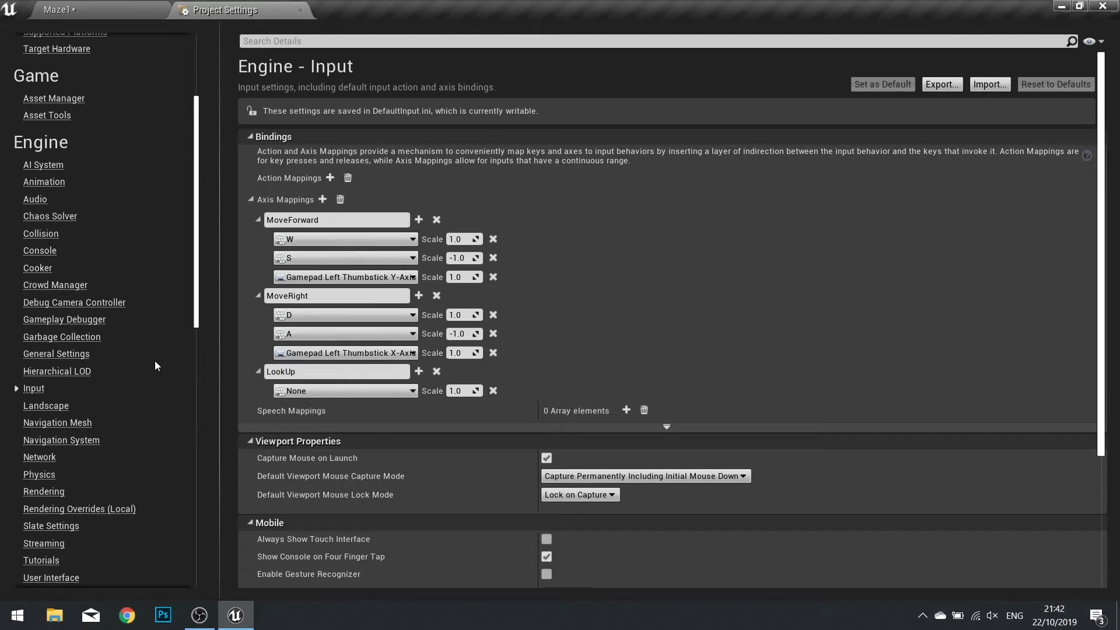
left_click(326, 391)
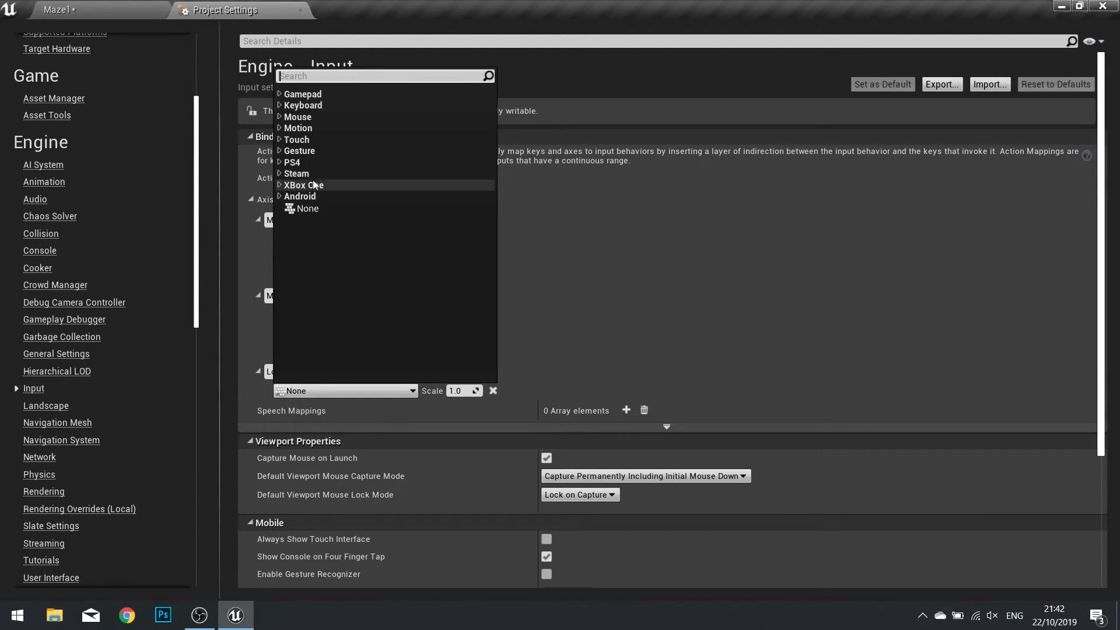
left_click(279, 117)
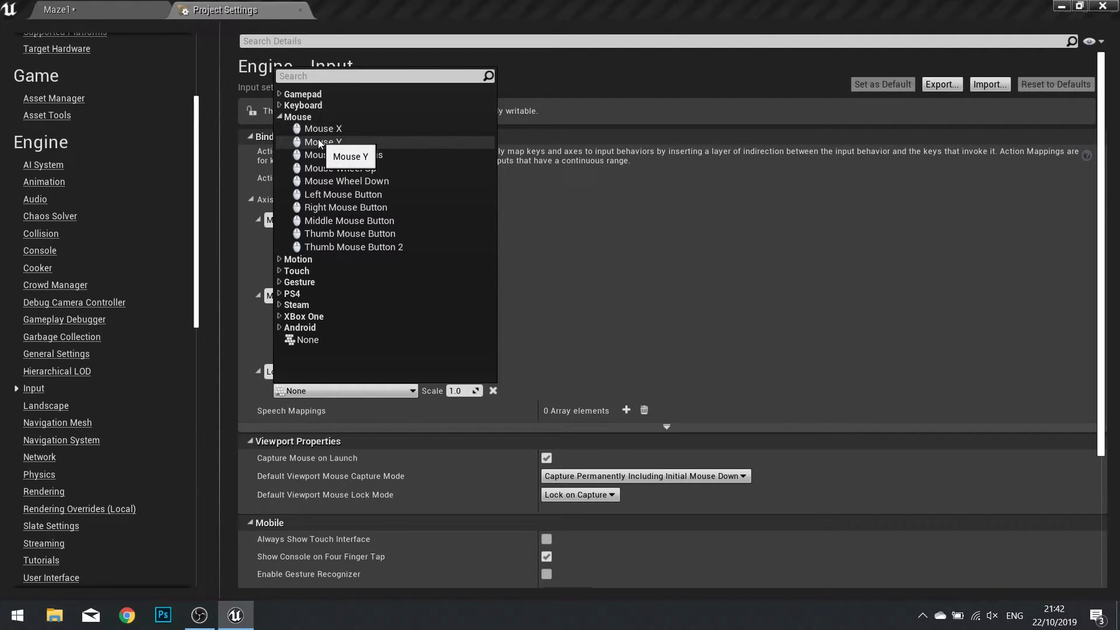
left_click(320, 142)
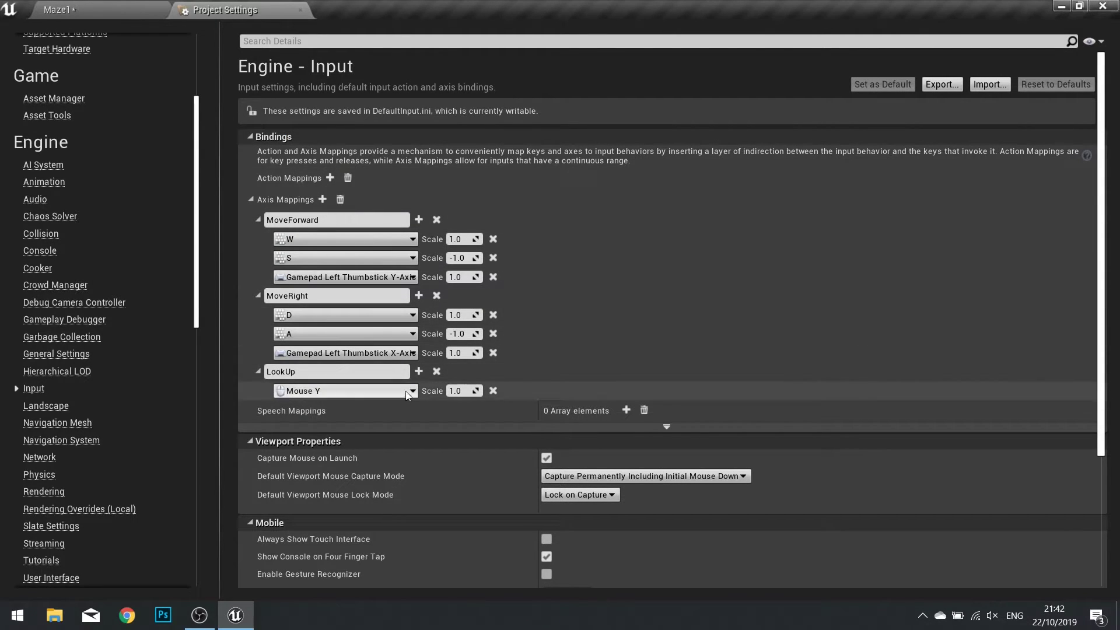
left_click(455, 392)
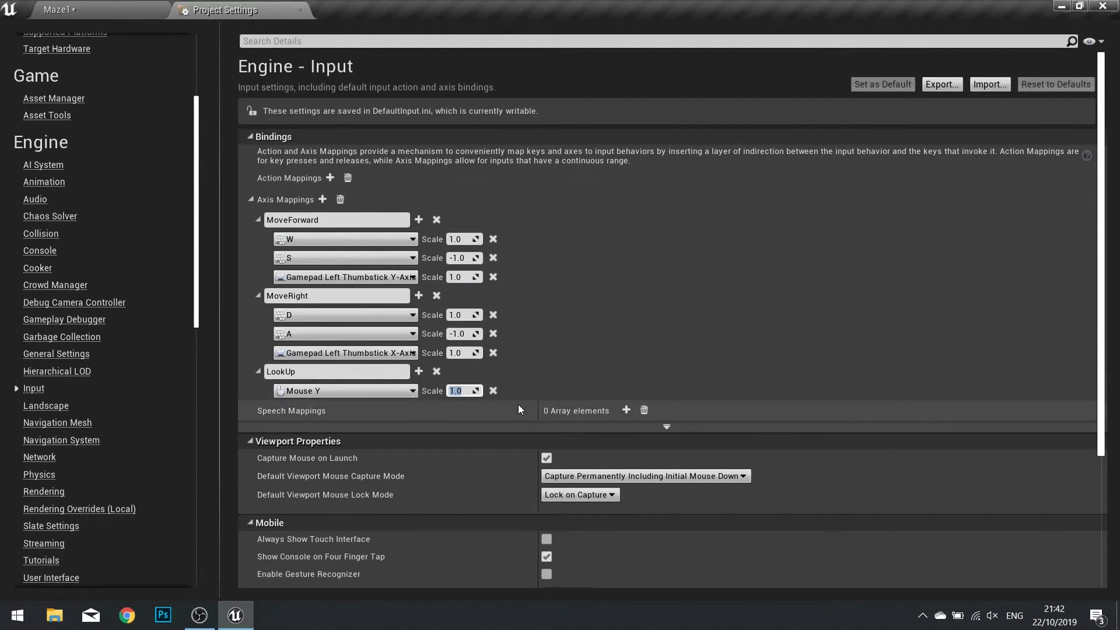
type("-1.0")
key("ctrl+a")
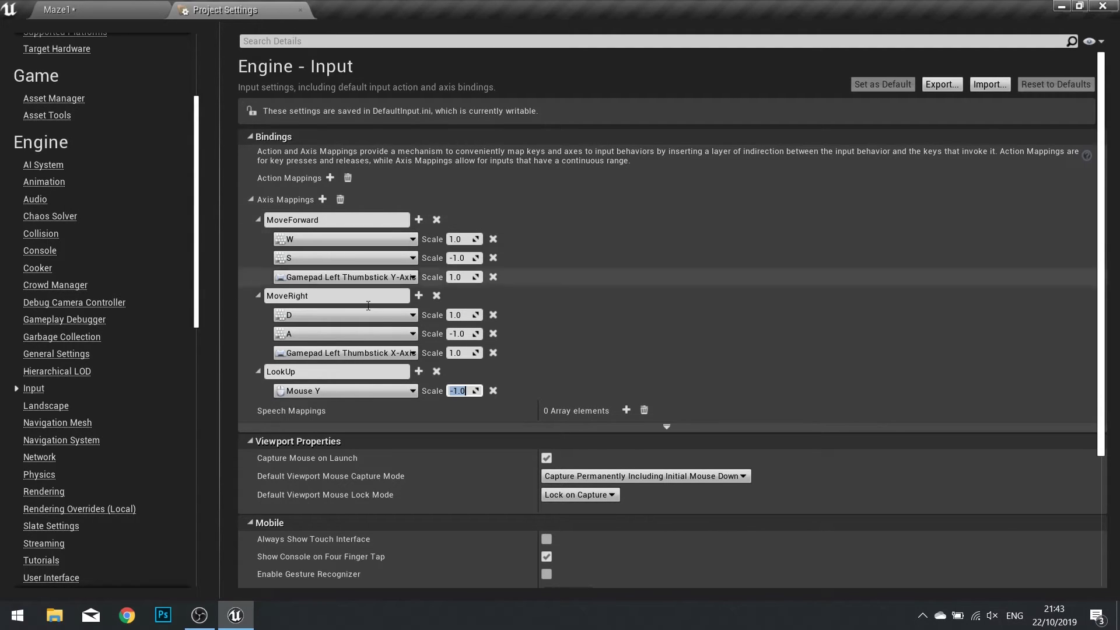
- Add Gamepad Right Thumbstick Y-Axis as a second LookUp binding
left_click(419, 371)
left_click(362, 409)
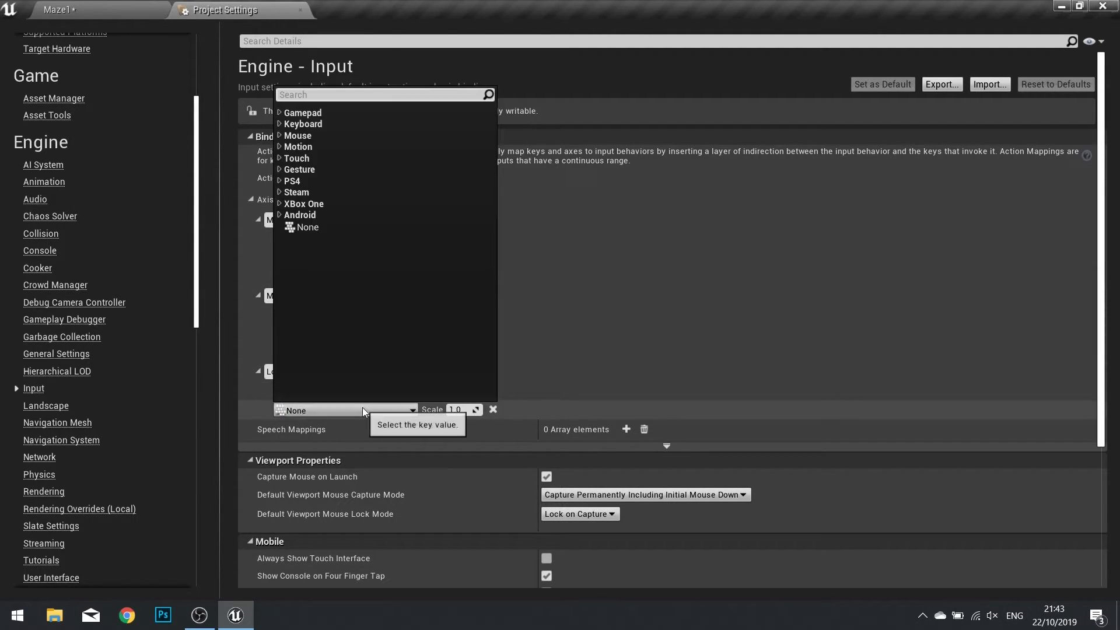
type("gam")
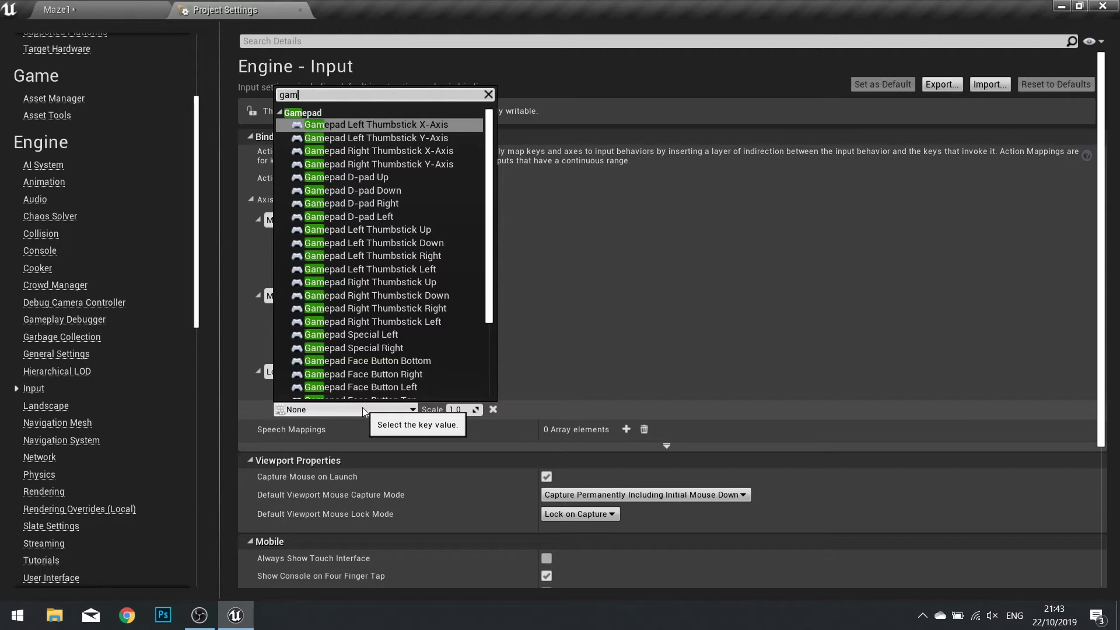
left_click(385, 164)
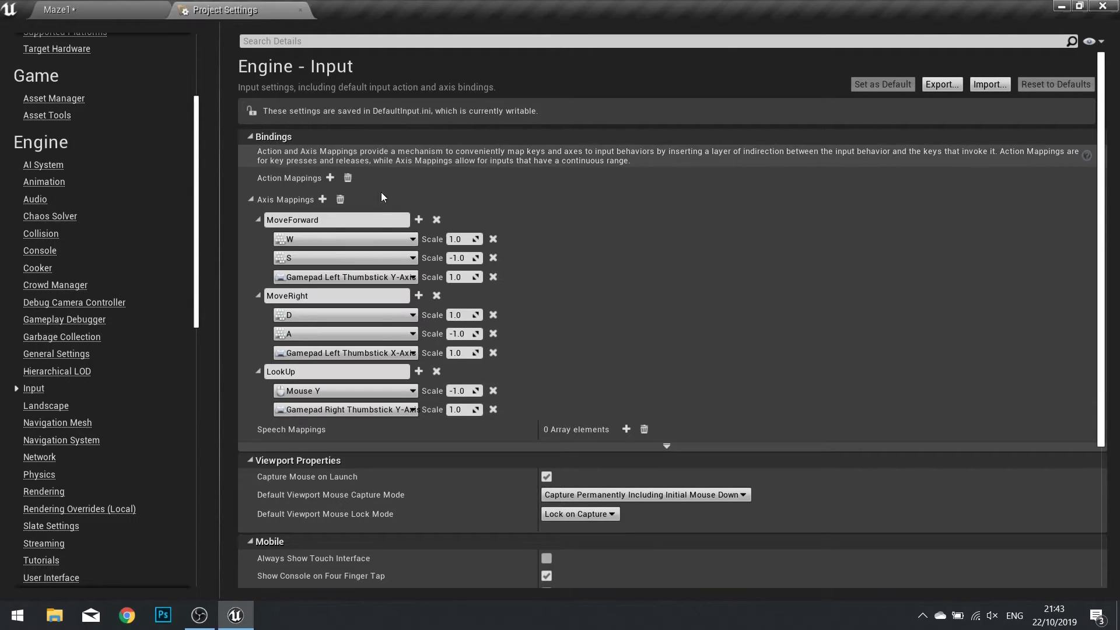
- Create a Turn axis mapping bound to Mouse X
left_click(322, 199)
left_click(358, 431)
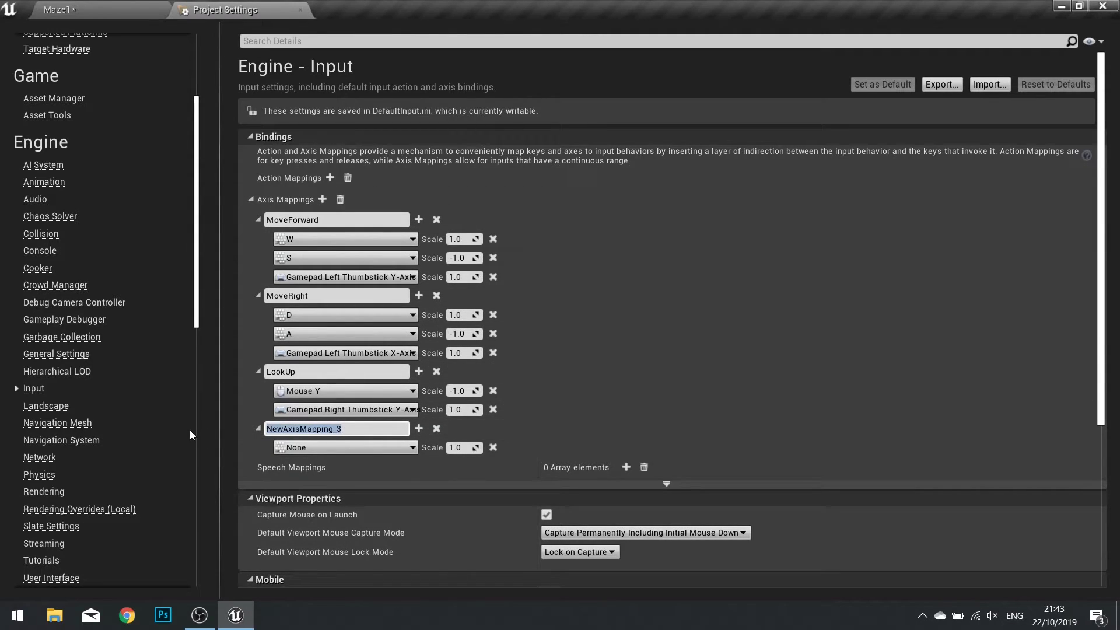
type("Turn")
key("Return")
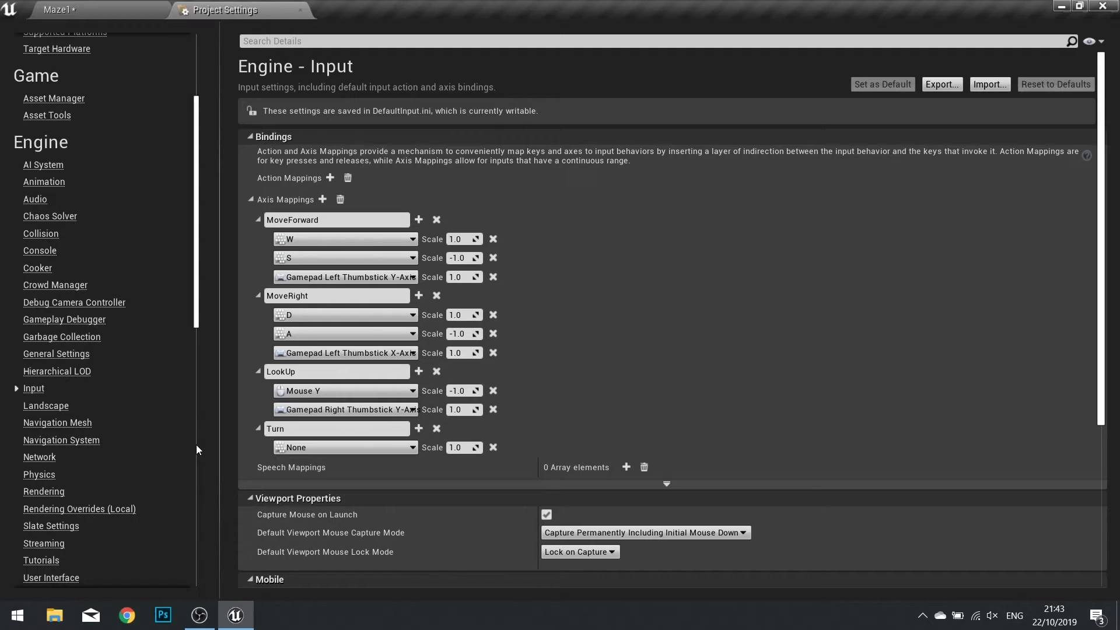
left_click(338, 448)
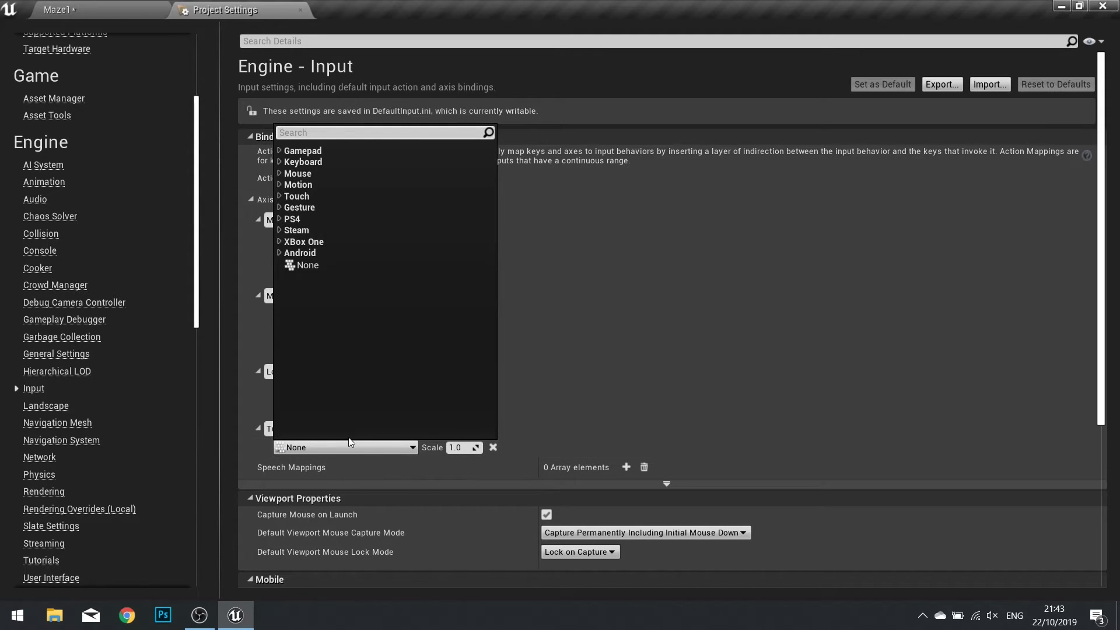
type("mouse")
left_click(330, 163)
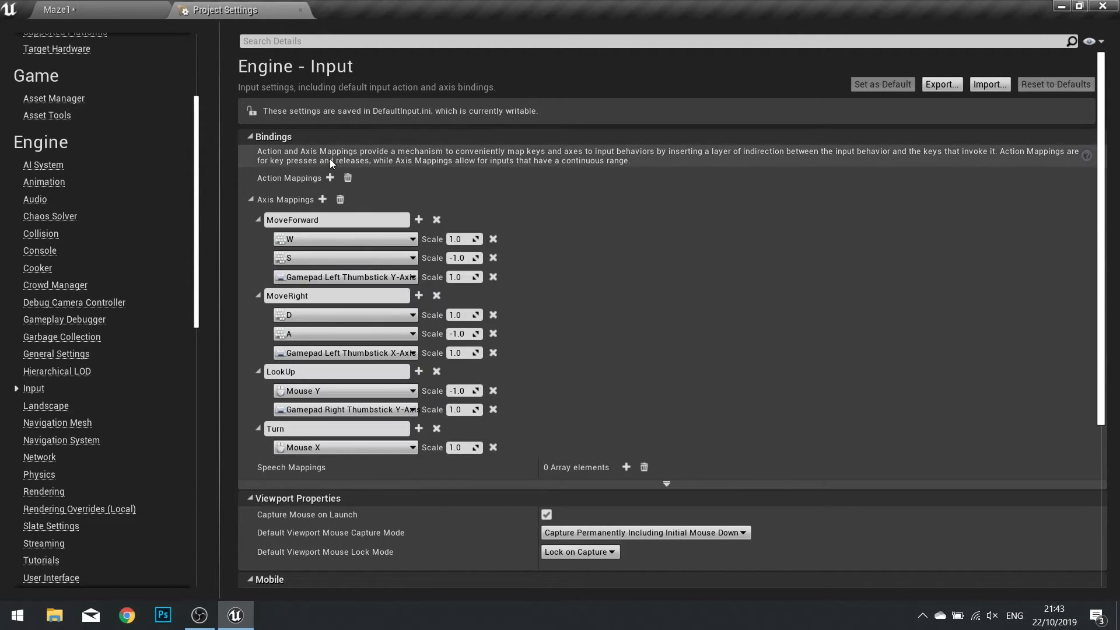
- Add Gamepad Right Thumbstick X-Axis as a second Turn binding
left_click(418, 428)
left_click(337, 467)
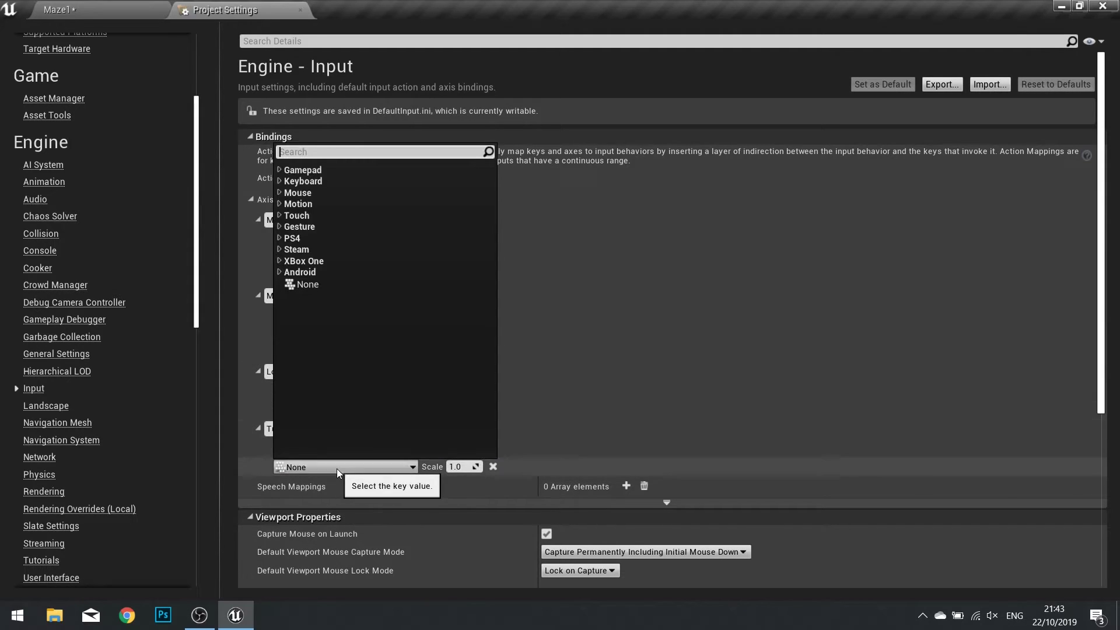
left_click(295, 169)
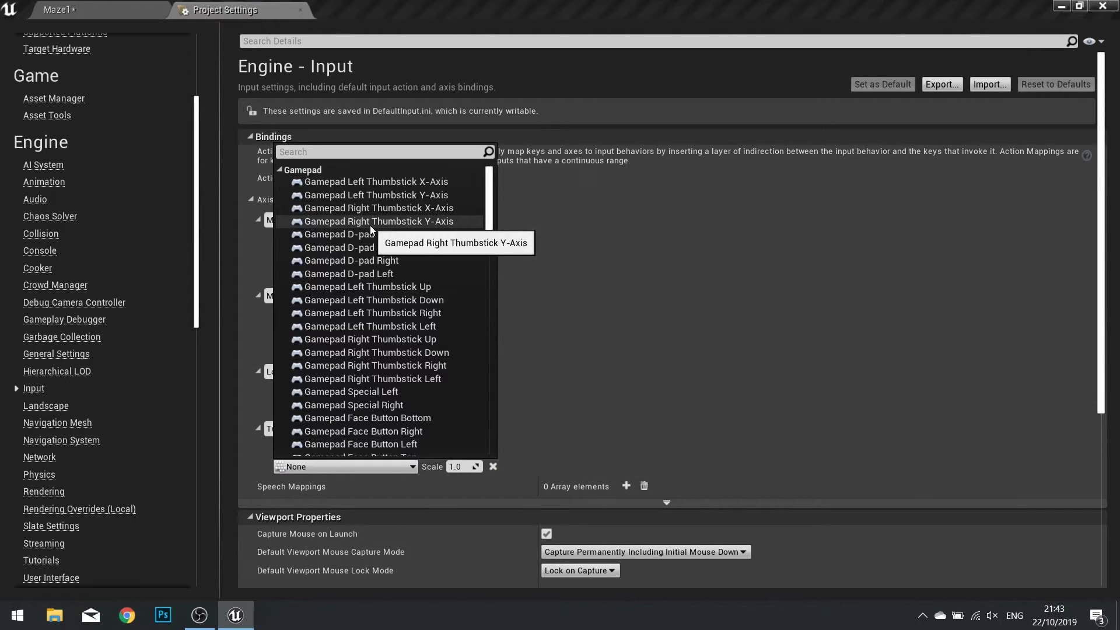
left_click(369, 225)
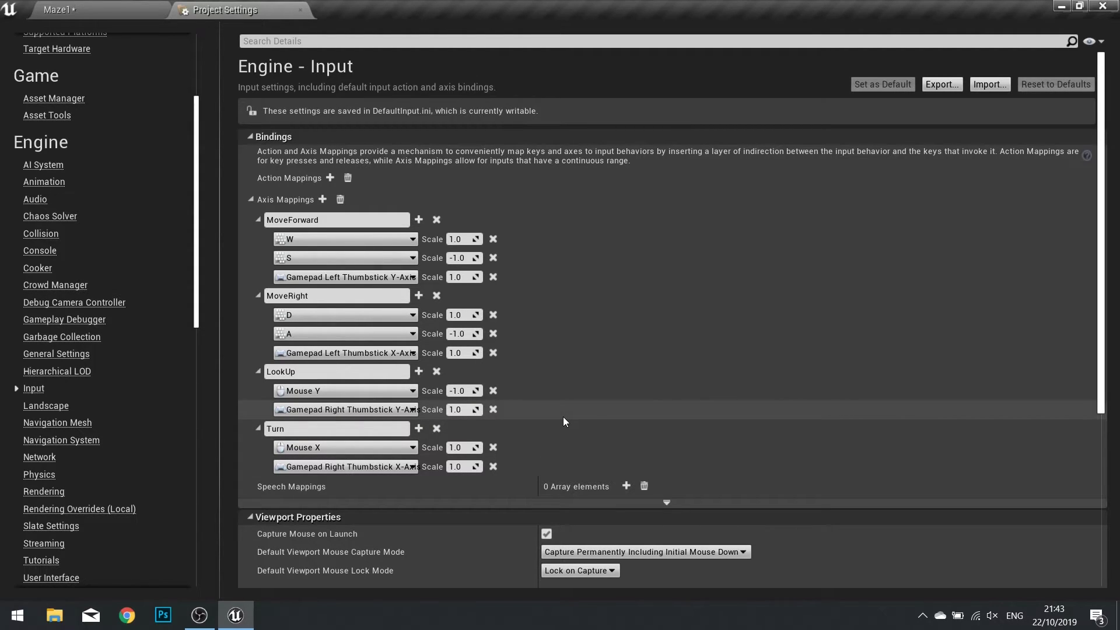
- Create an Interact action mapping bound to the E key
left_click(330, 178)
left_click(358, 197)
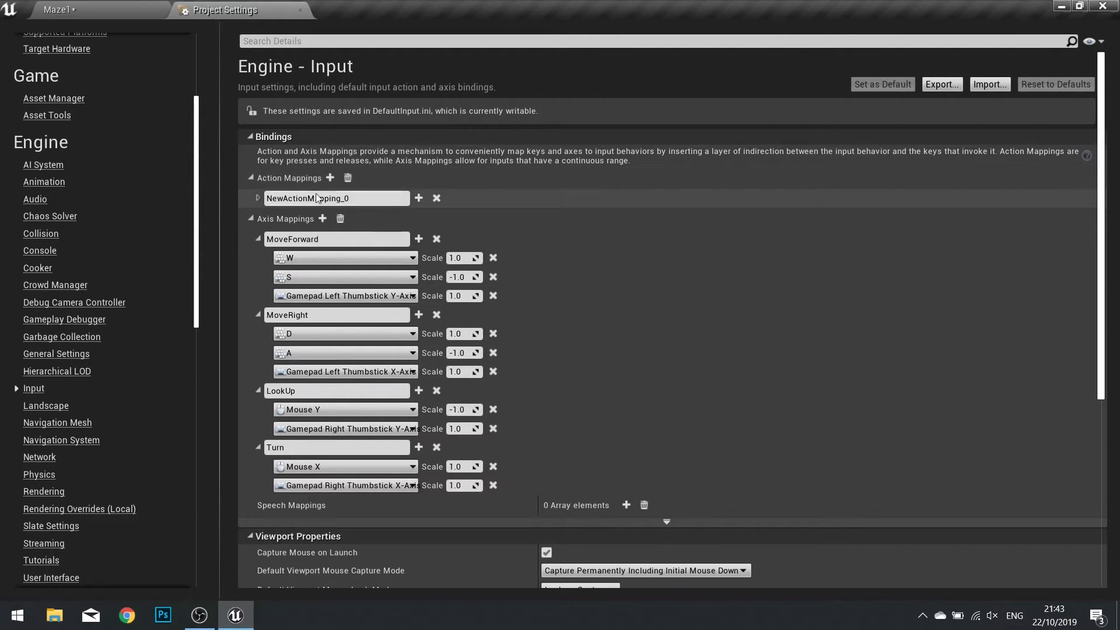
double_click(359, 197)
type("Inter")
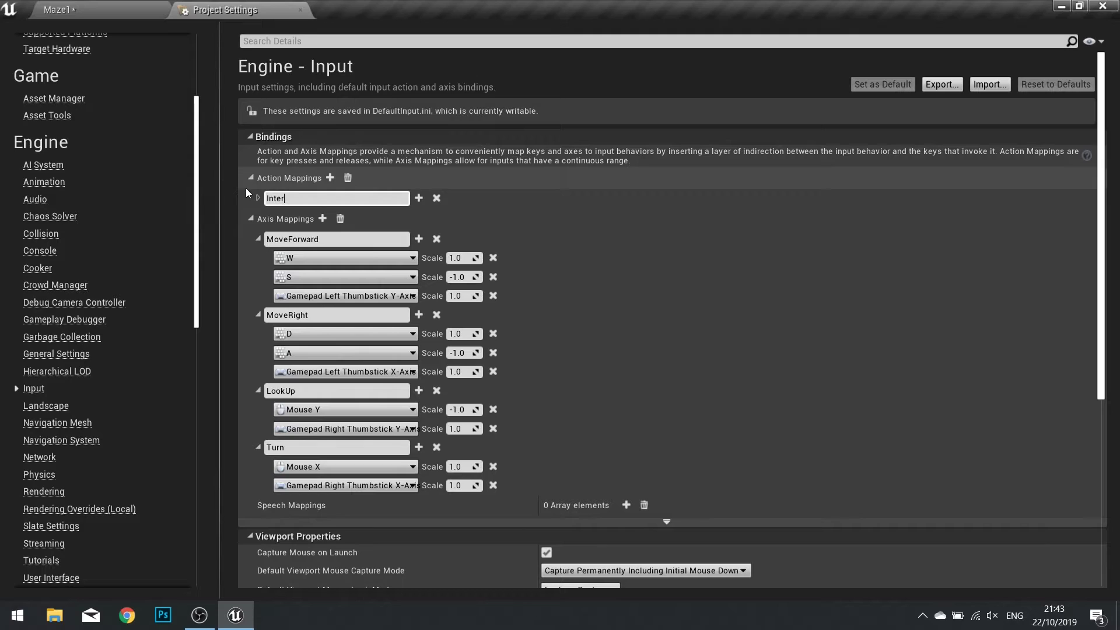
type("act")
key("Return")
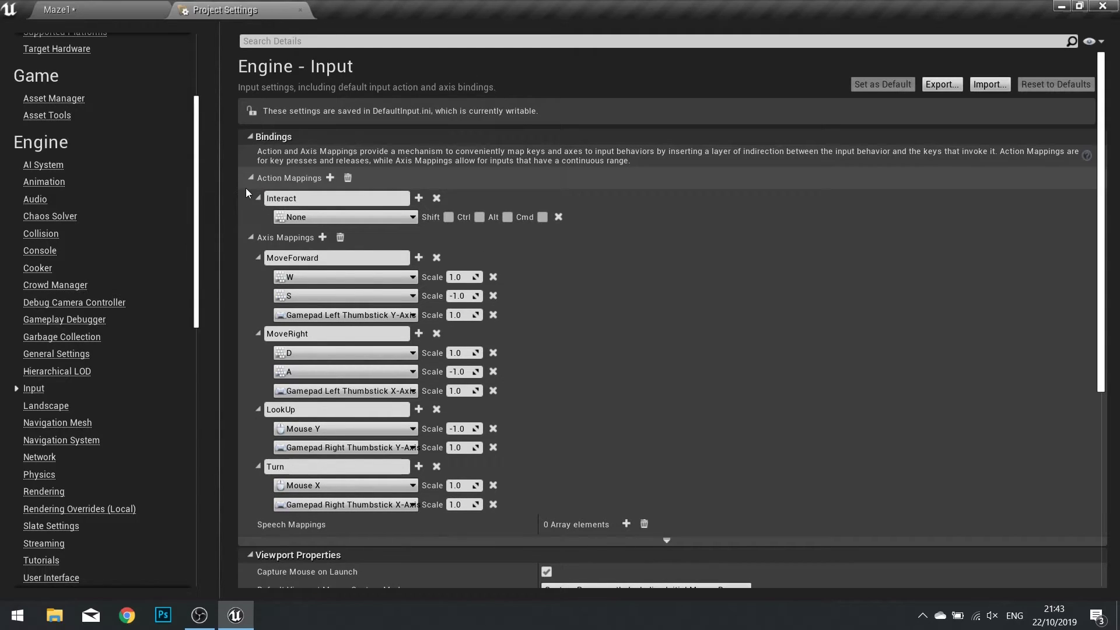
left_click(337, 220)
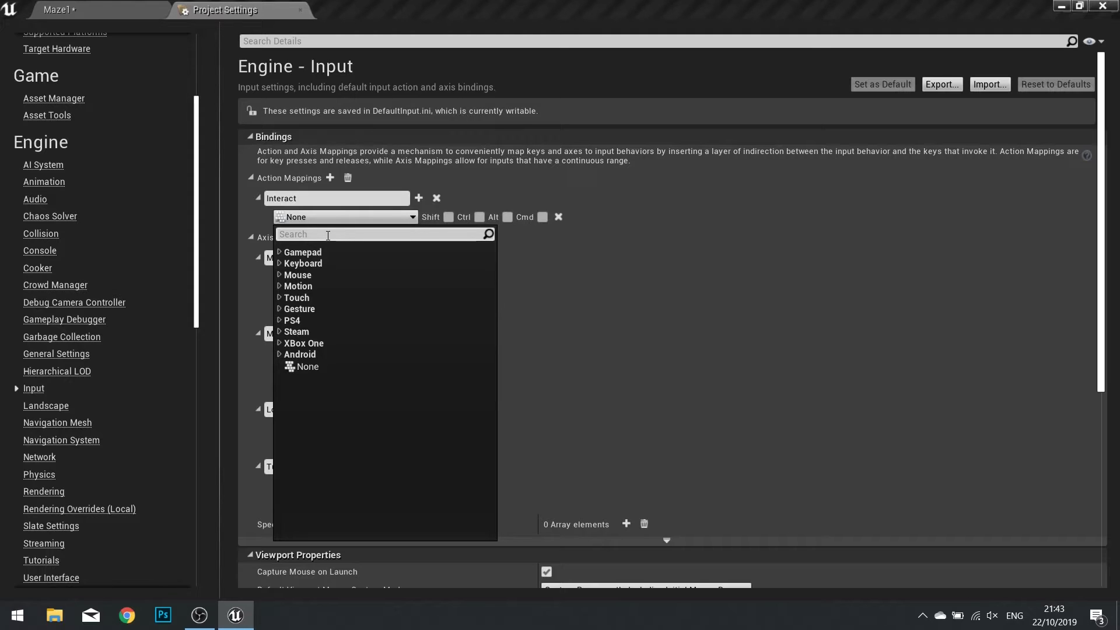
type("e")
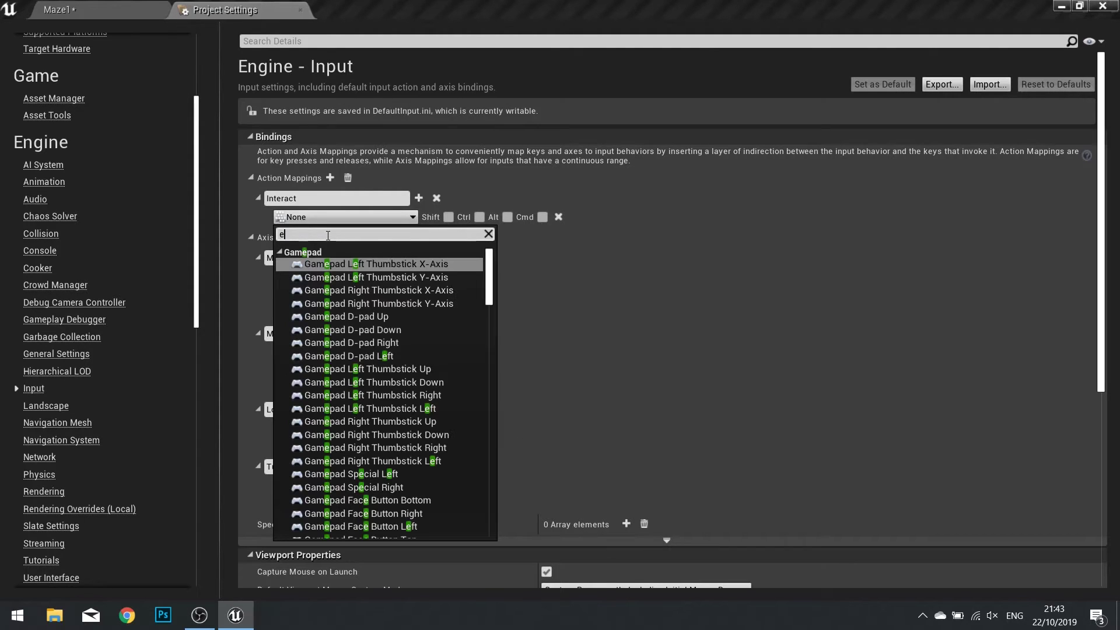
left_click(303, 252)
key("Return")
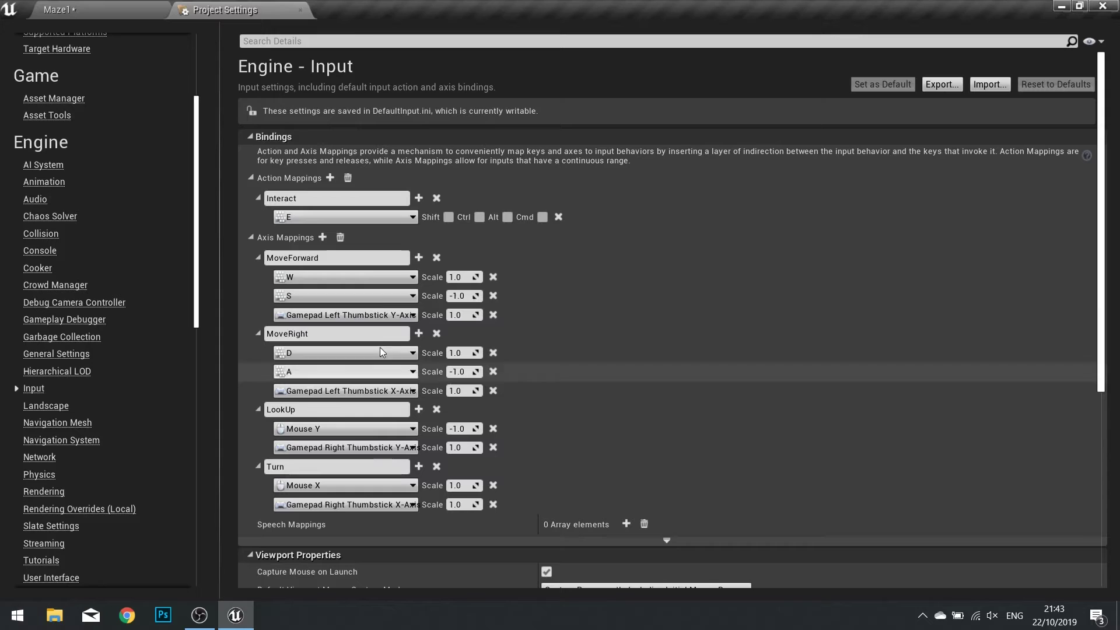
- Add Gamepad Face Button Bottom as a second Interact key
left_click(416, 198)
left_click(343, 235)
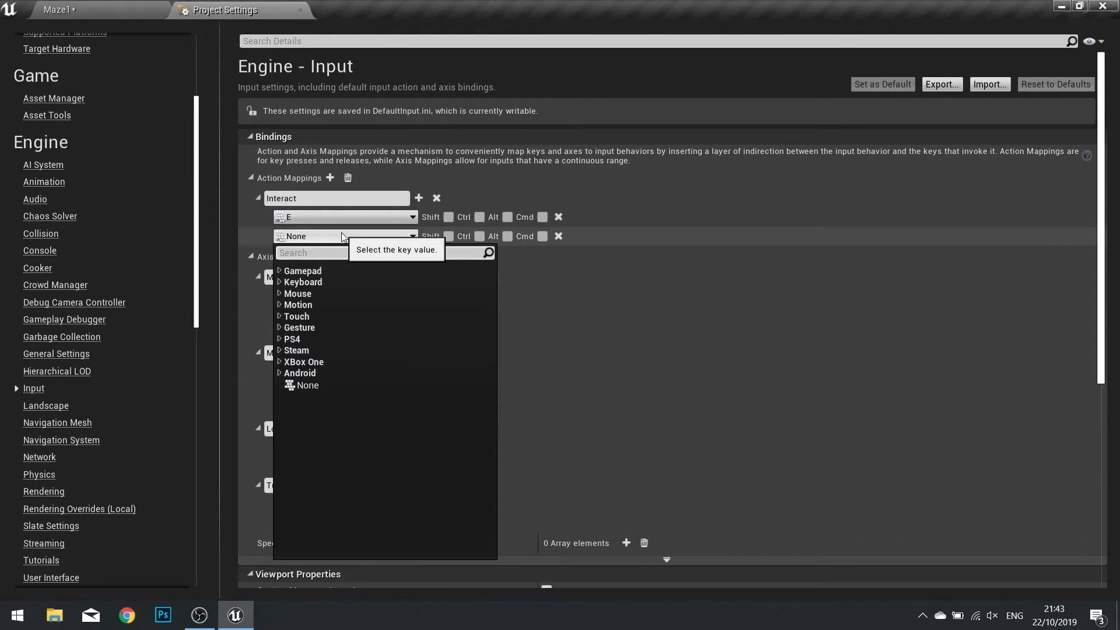
left_click(279, 270)
scroll(390, 456, "down", 3)
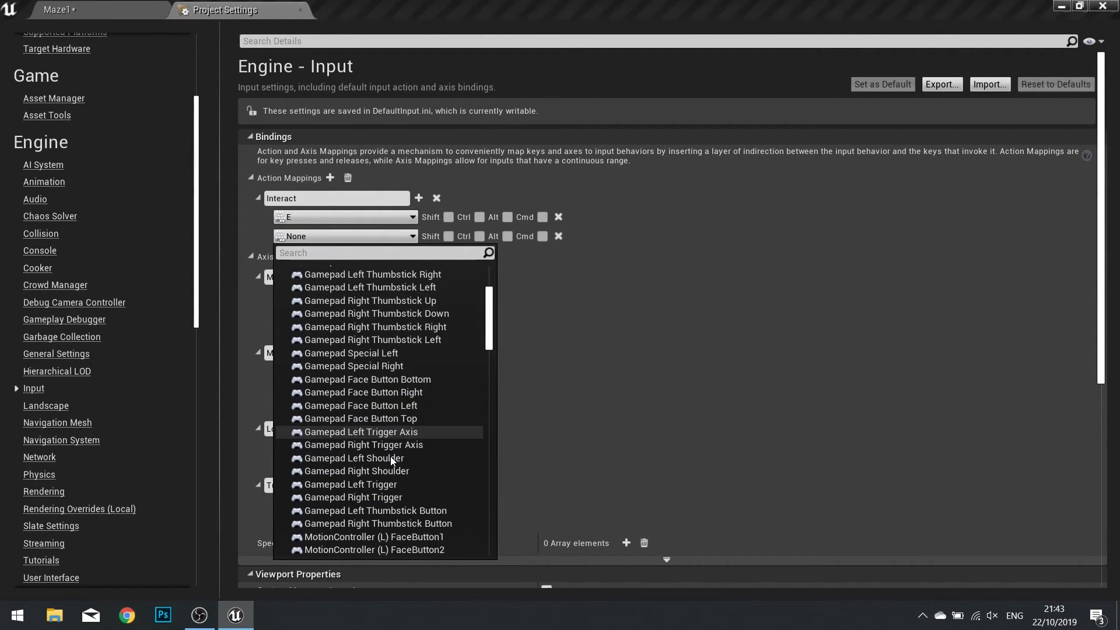
left_click(346, 384)
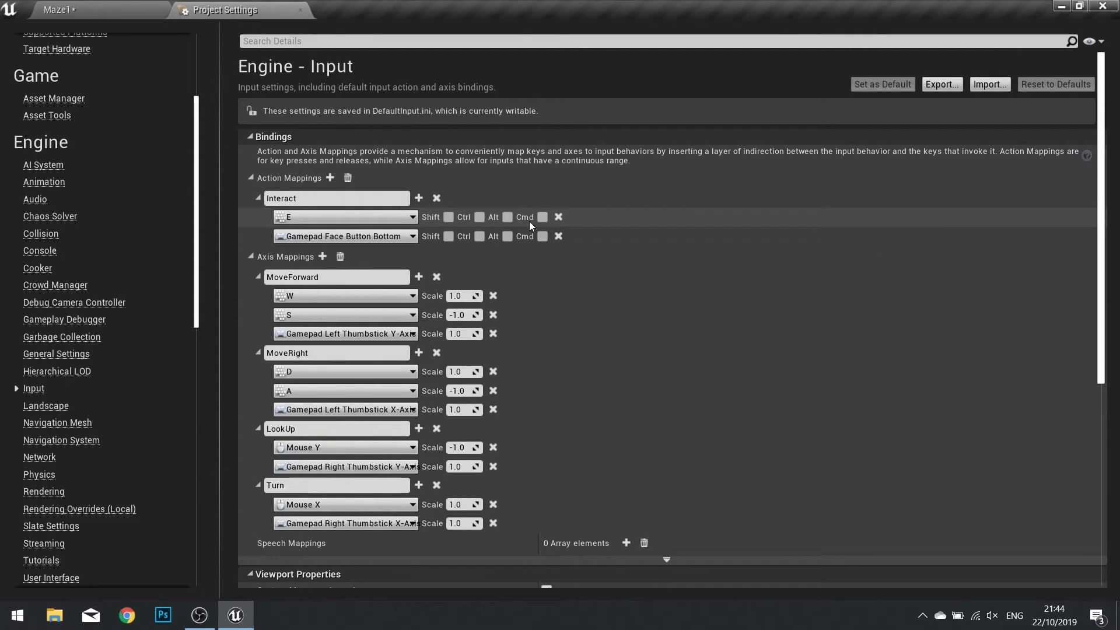
- Leave the E binding's Shift modifier off and close Project Settings
left_click(448, 217)
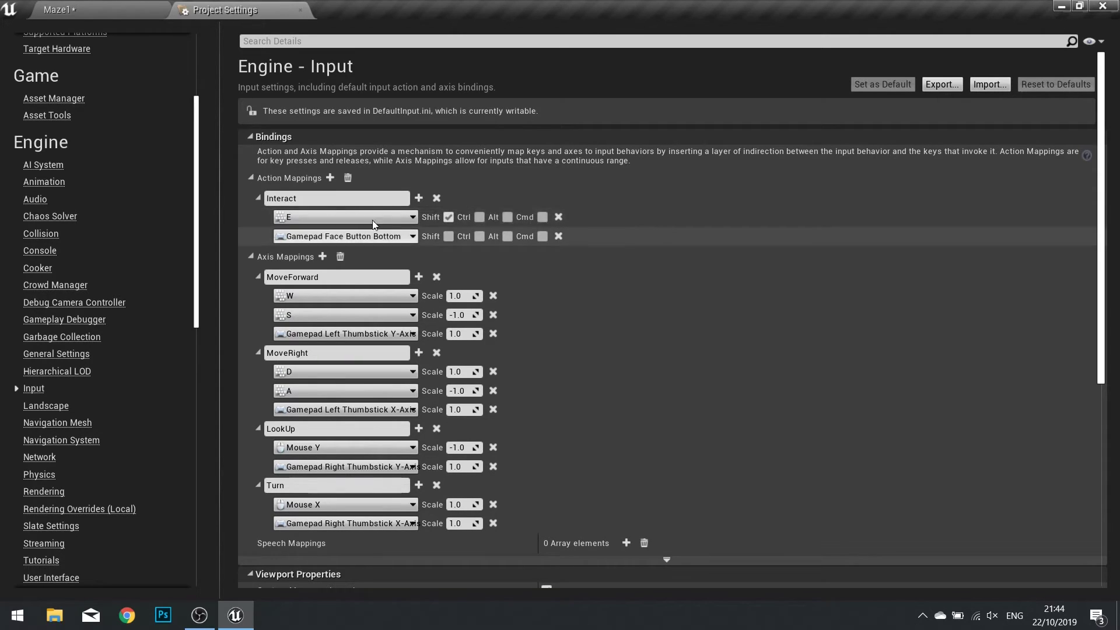
left_click(449, 217)
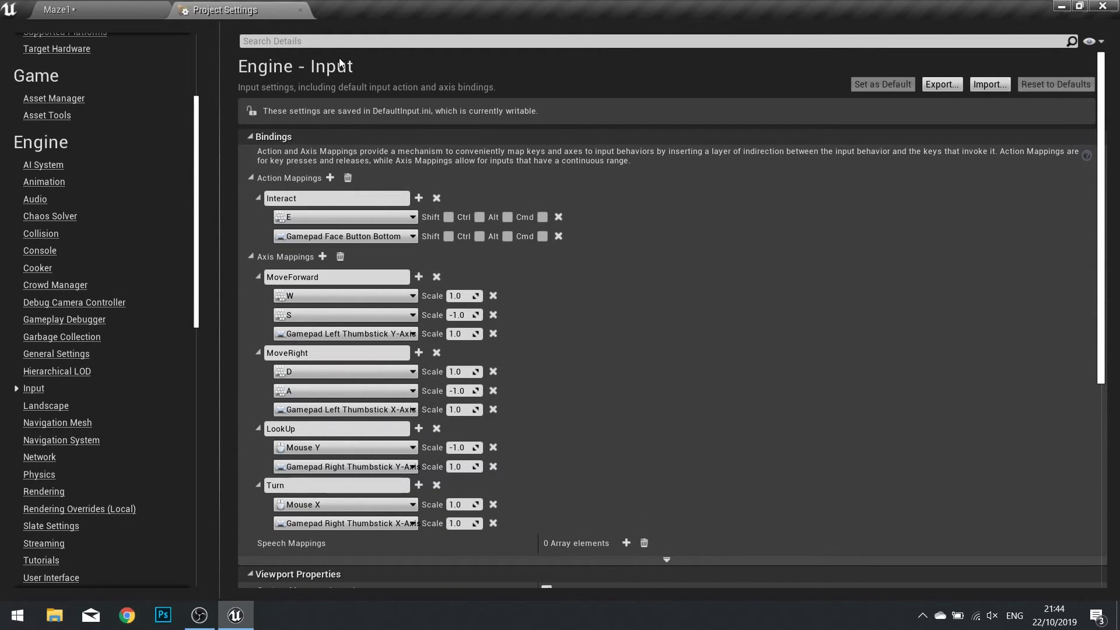
left_click(301, 11)
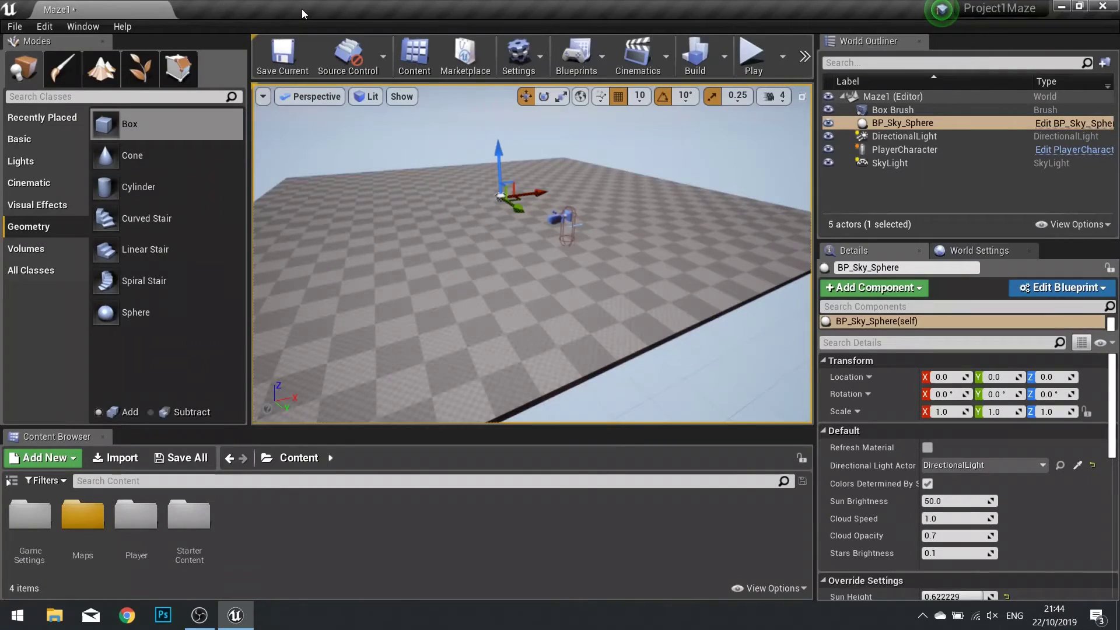
- Open the PlayerCharacter blueprint from the Player content folder
double_click(136, 515)
left_click(31, 520)
double_click(31, 525)
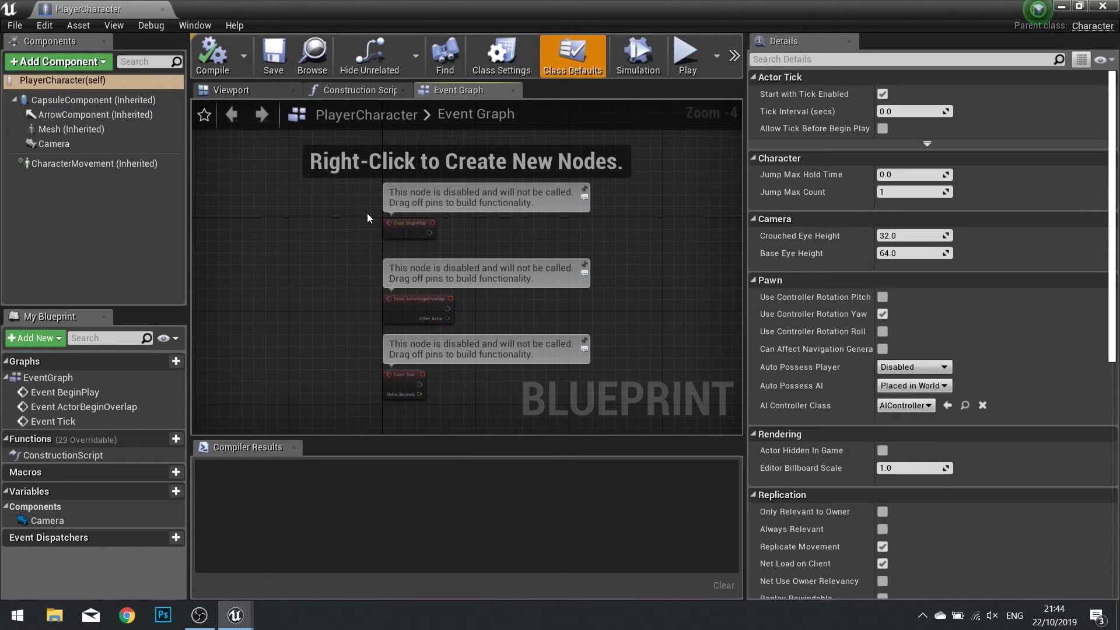
- Delete the Event BeginPlay, ActorBeginOverlap and Event Tick nodes from the Event Graph
scroll(385, 220, "up", 2)
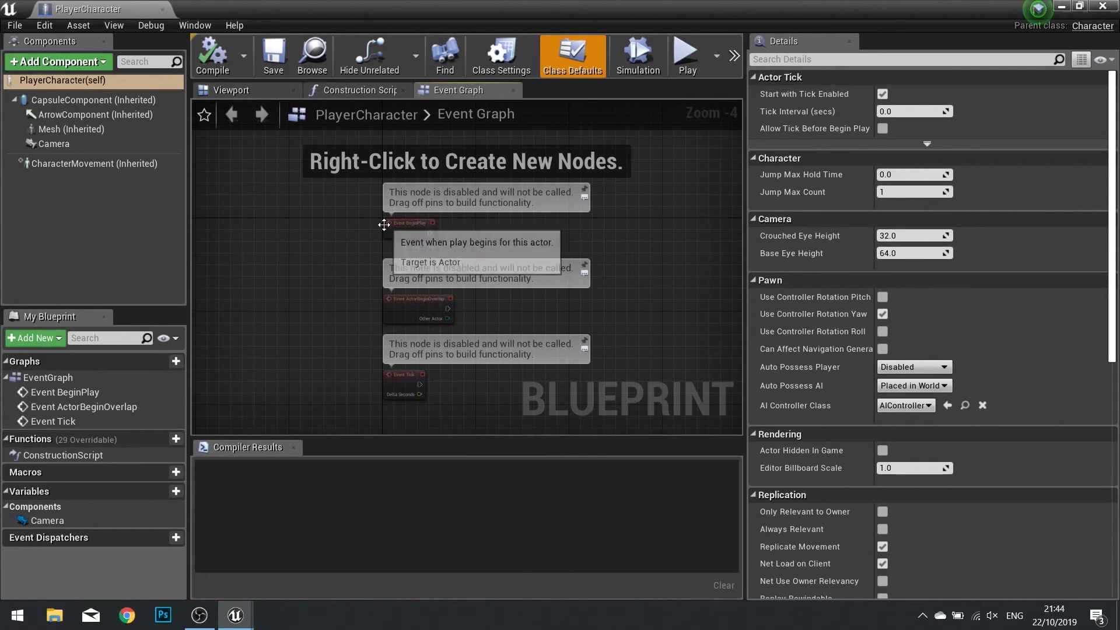
left_click(402, 233)
left_click(416, 350)
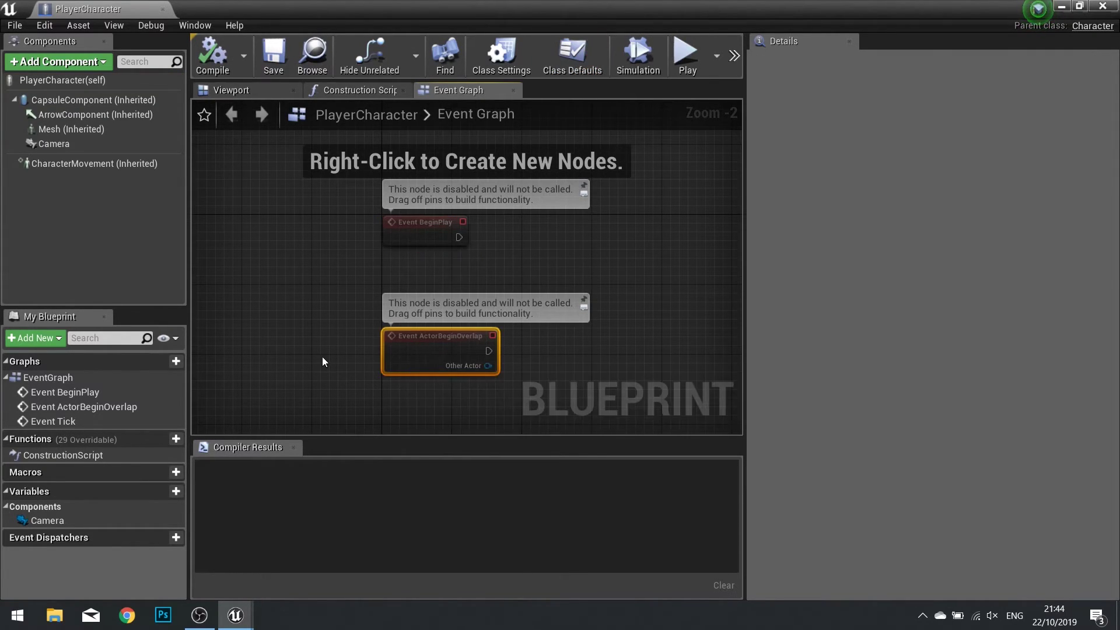
right_click_drag(321, 360, 300, 199)
left_click(371, 279)
right_click_drag(329, 239, 333, 334)
scroll(334, 335, "down", 2)
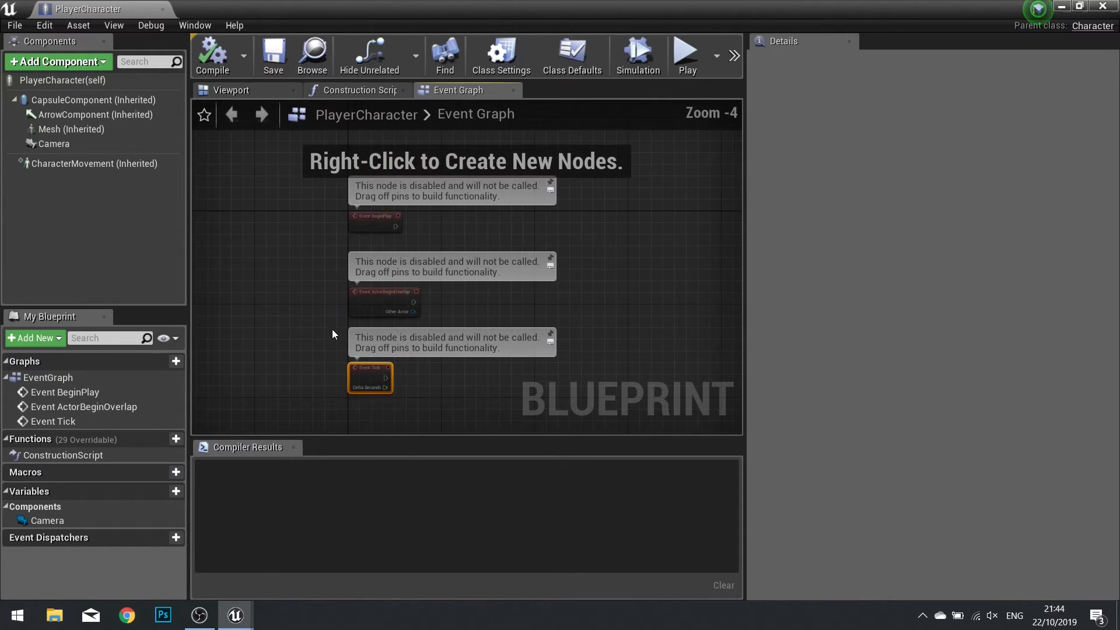
left_click_drag(318, 213, 394, 389)
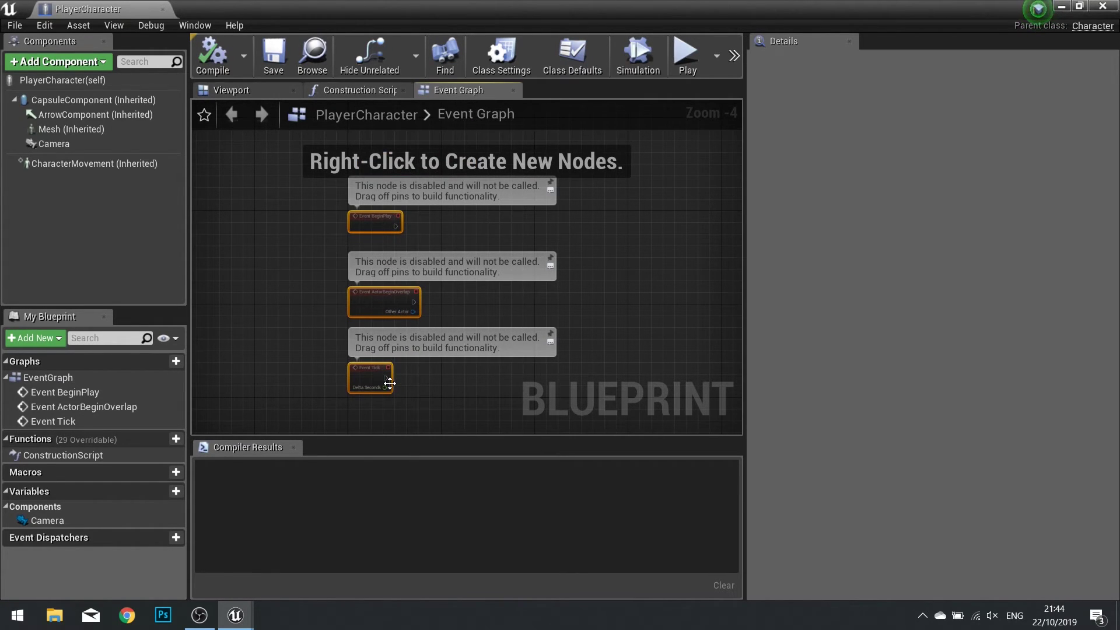
key("Delete")
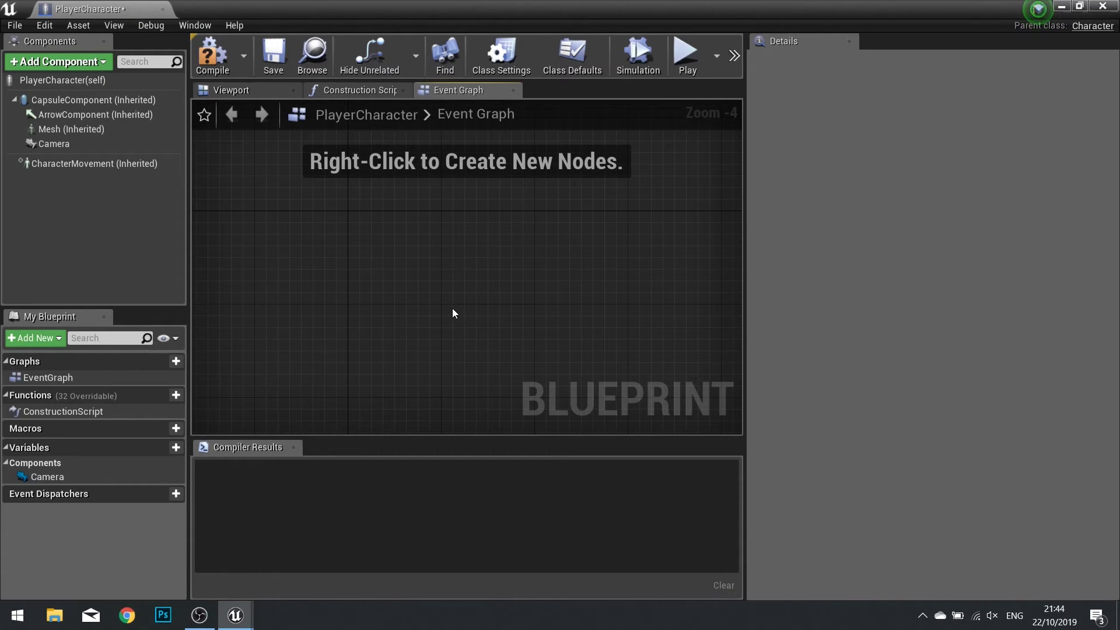
- Place an InputAxis MoveForward node by searching 'movefo', then move it toward the graph's upper left
right_click(386, 227)
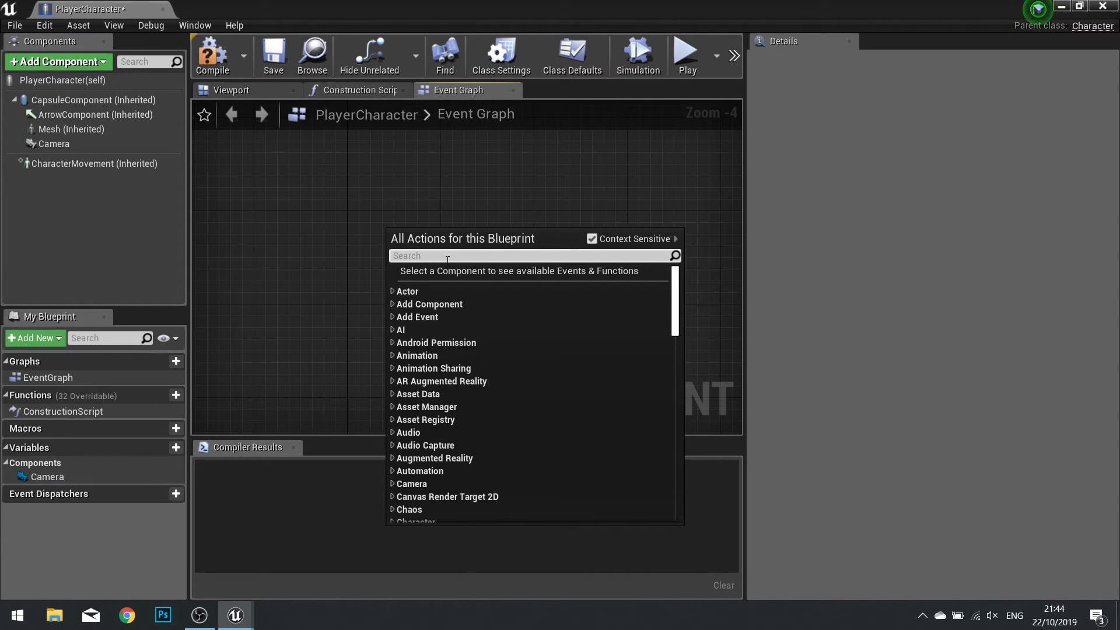
type("movefo")
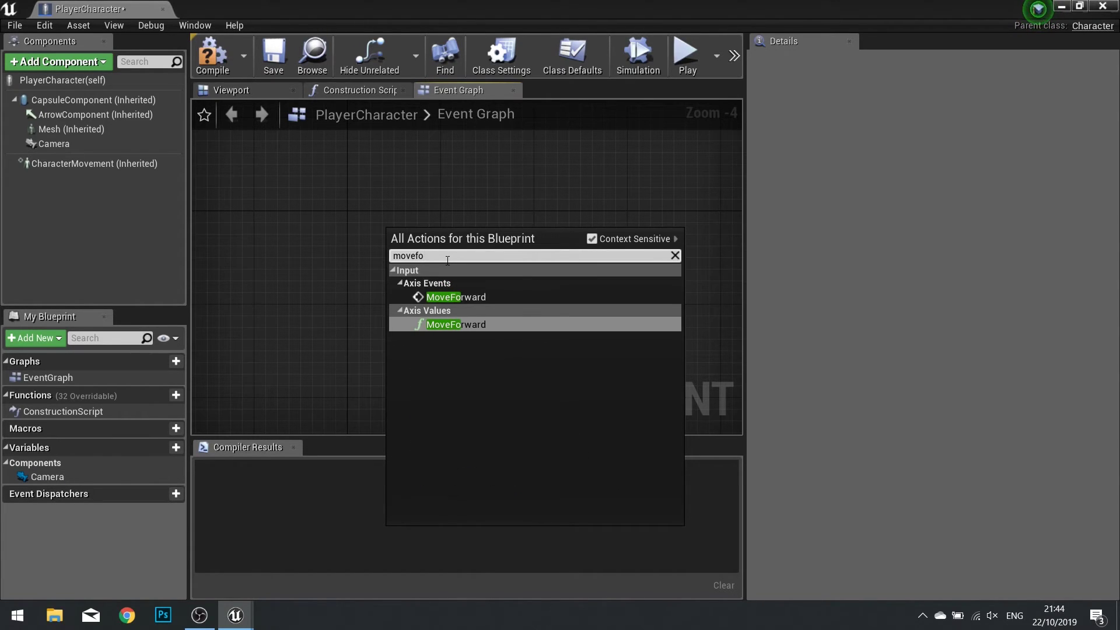
key("Up")
key("Return")
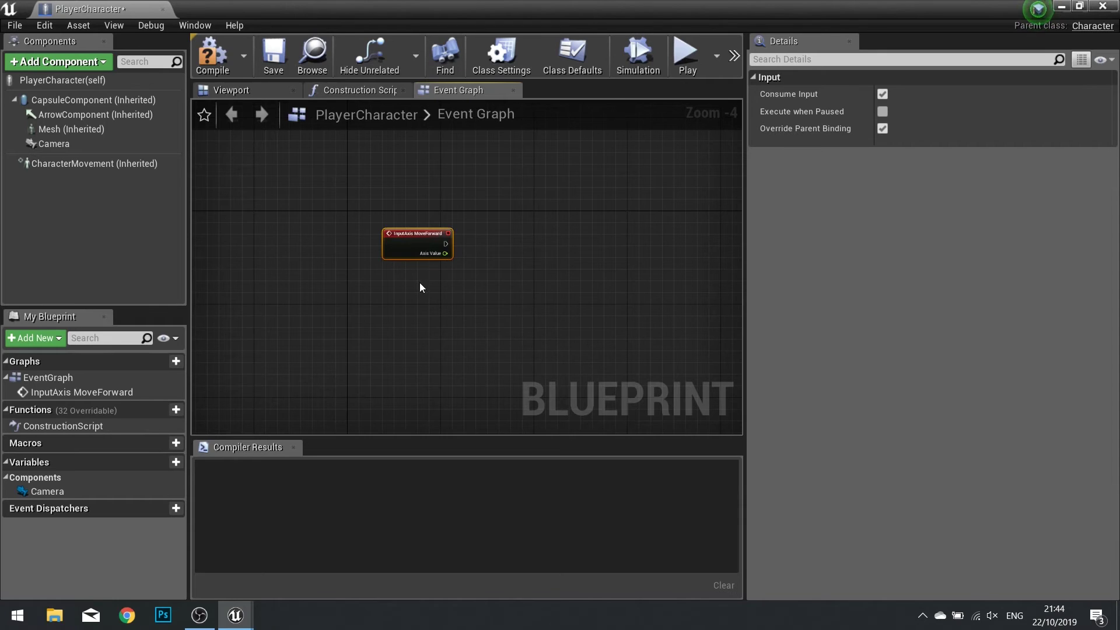
scroll(420, 289, "up", 3)
right_click_drag(415, 295, 346, 305)
left_click_drag(293, 211, 286, 185)
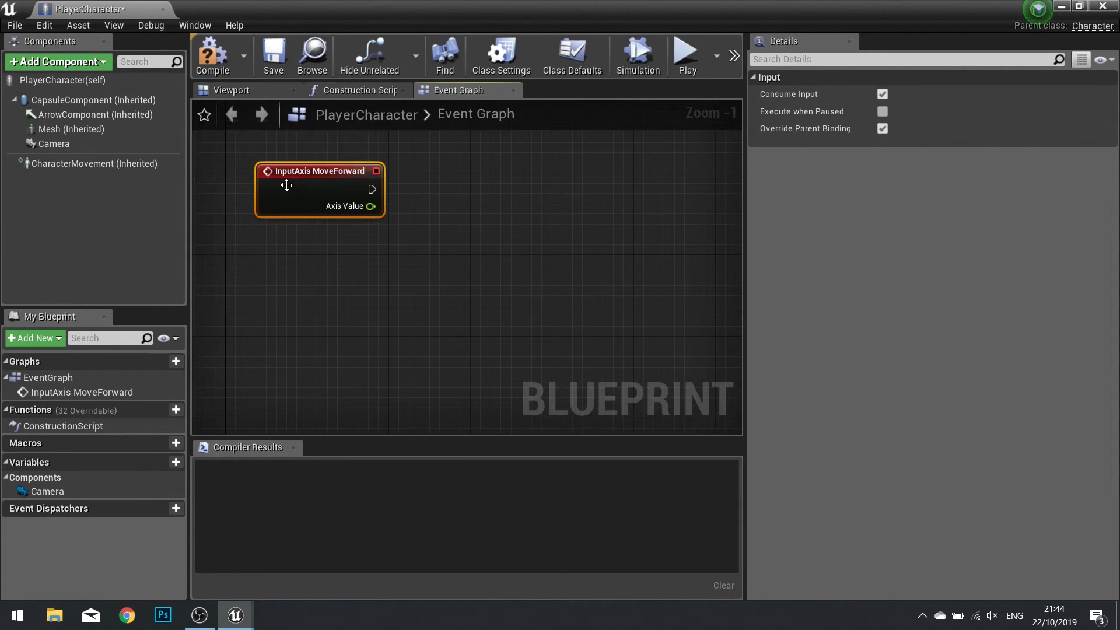